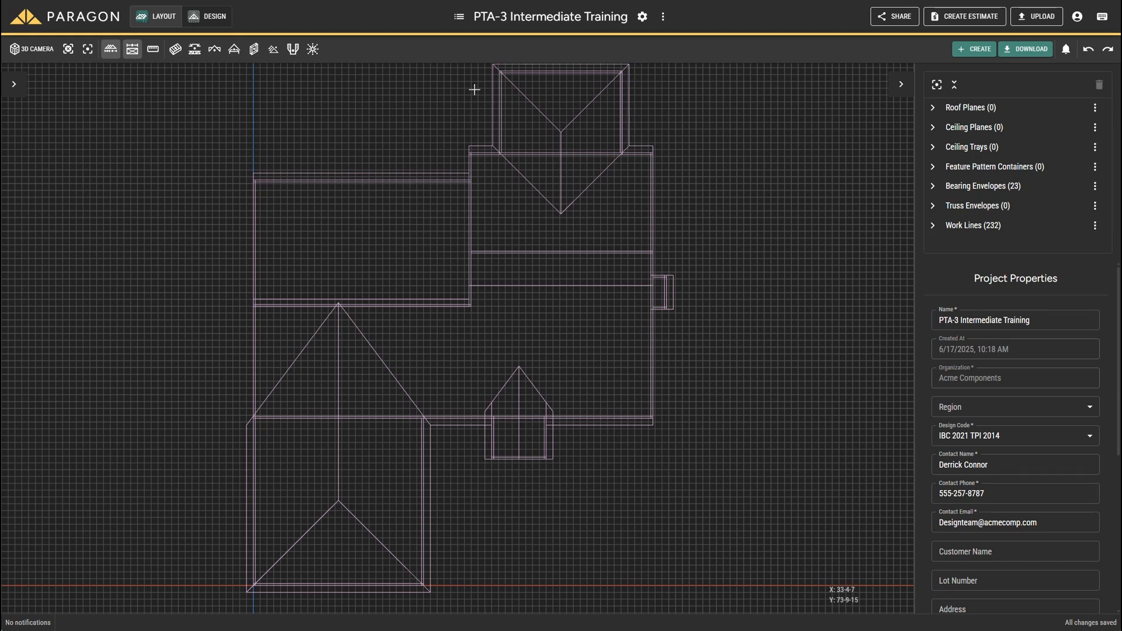
Start a structural bearing envelope for the small side bump-out with its top at 9-1-2 and bottom at 8-1-2.
{"action": "middle_click_drag", "start_coordinate": [531, 279], "coordinate": [527, 291]}
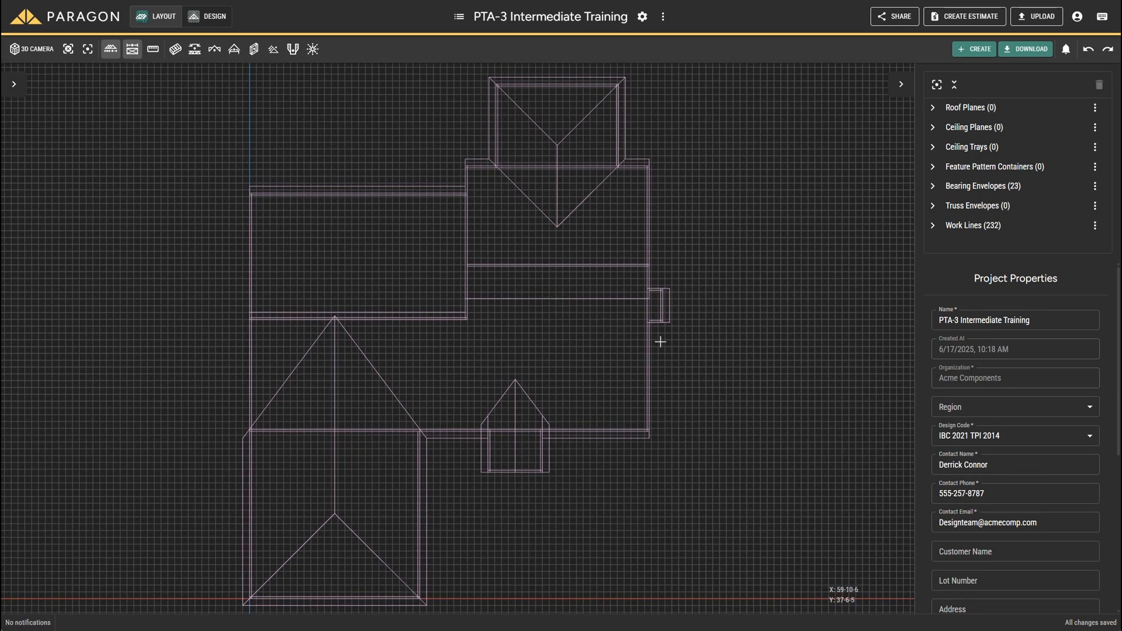
{"action": "scroll", "coordinate": [667, 311], "scroll_direction": "up", "scroll_amount": 3}
{"action": "scroll", "coordinate": [670, 303], "scroll_direction": "up", "scroll_amount": 5}
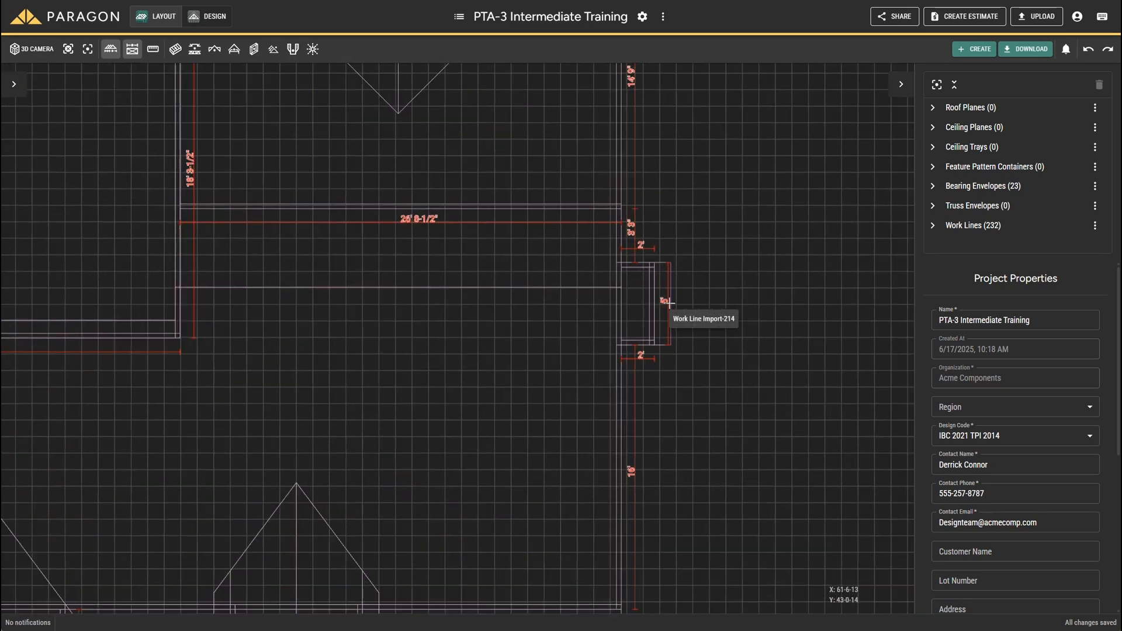
{"action": "right_click", "coordinate": [757, 291]}
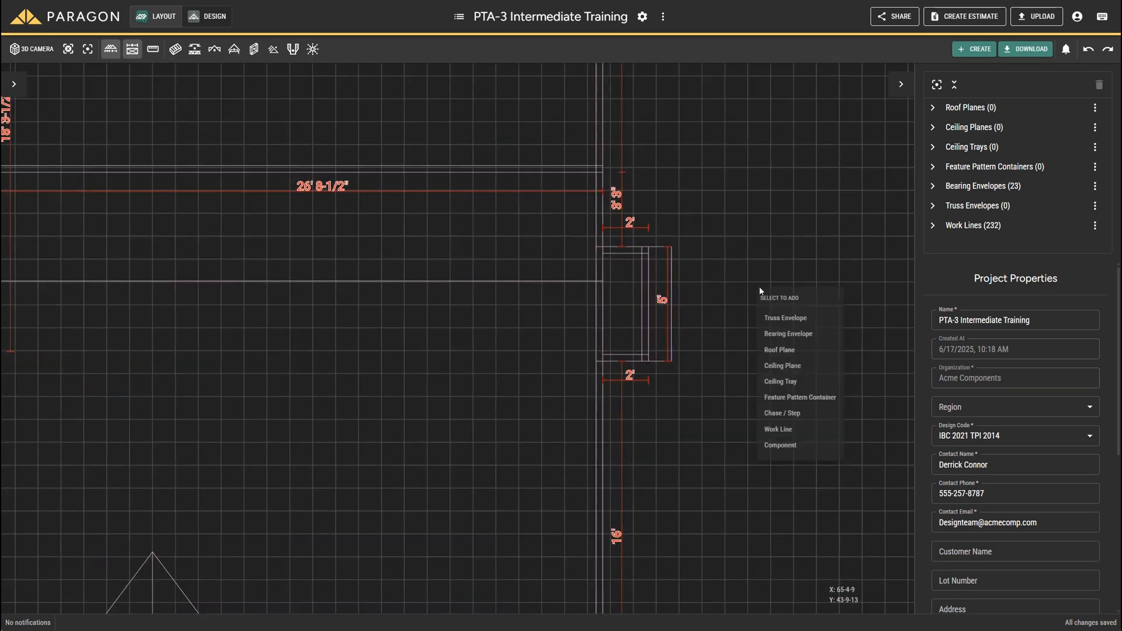
{"action": "left_click", "coordinate": [776, 332]}
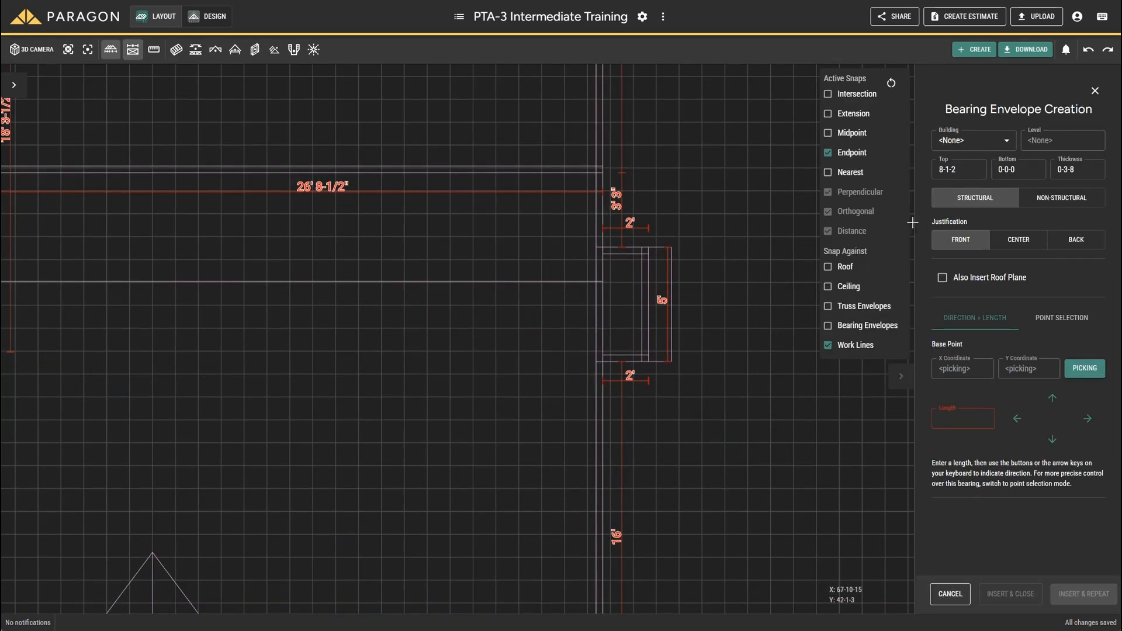
{"action": "left_click", "coordinate": [968, 201]}
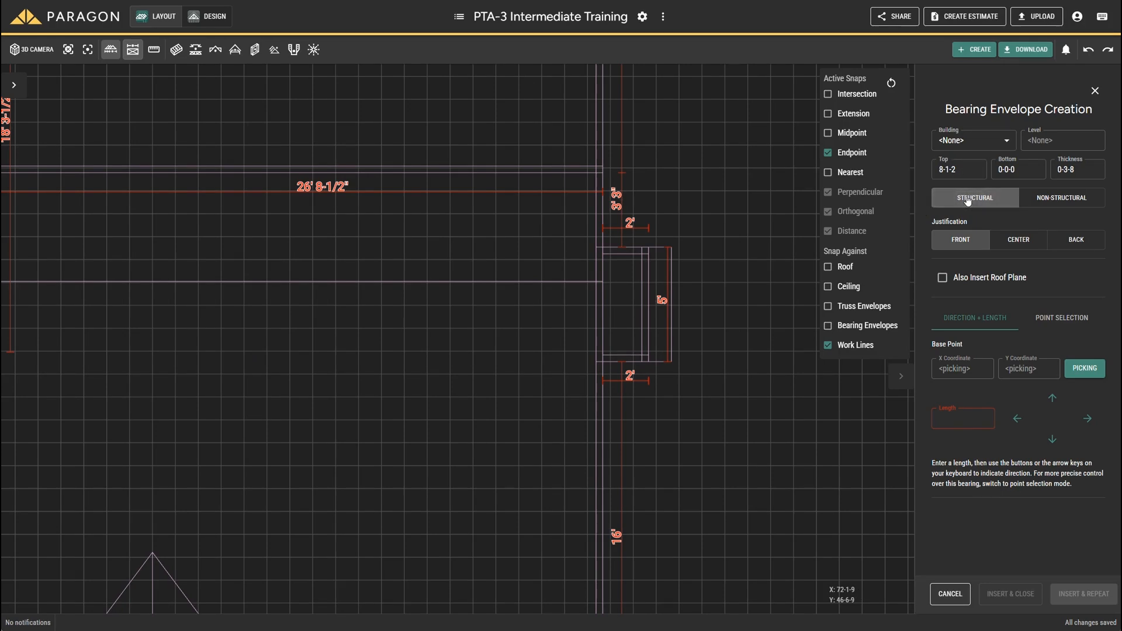
{"action": "left_click", "coordinate": [969, 171]}
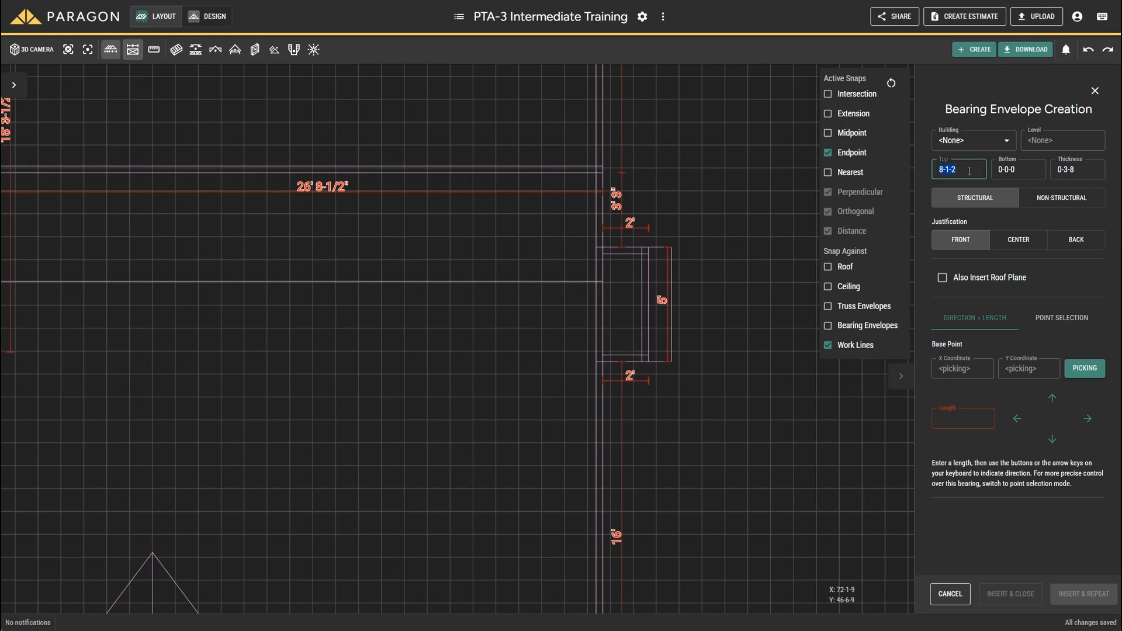
{"action": "type", "text": "9-1-2"}
{"action": "key", "text": "Tab"}
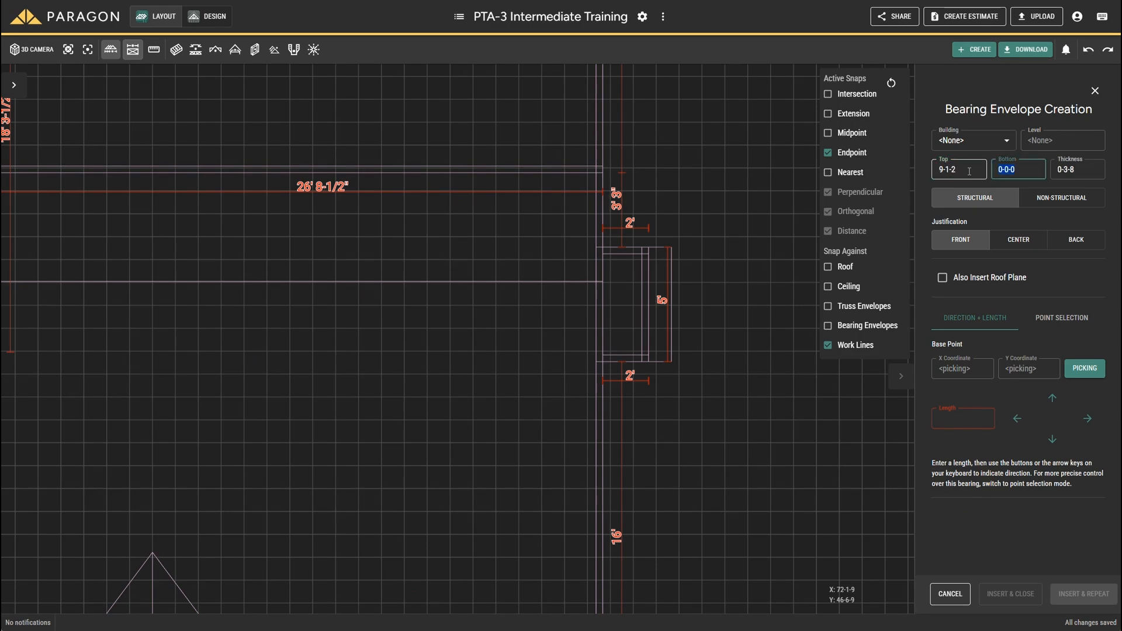
{"action": "type", "text": "8-1-2"}
Place the bearing by point selection along the main wall's inner face, spanning the 5' width of the side bump-out.
{"action": "left_click", "coordinate": [1051, 316]}
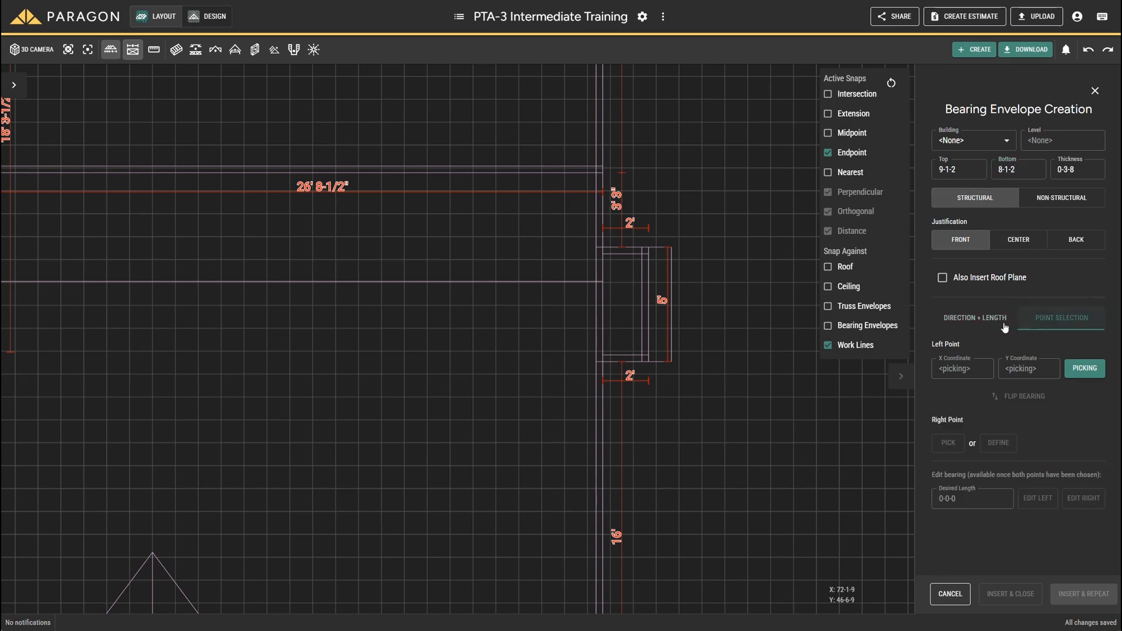
{"action": "scroll", "coordinate": [608, 260], "scroll_direction": "up", "scroll_amount": 2}
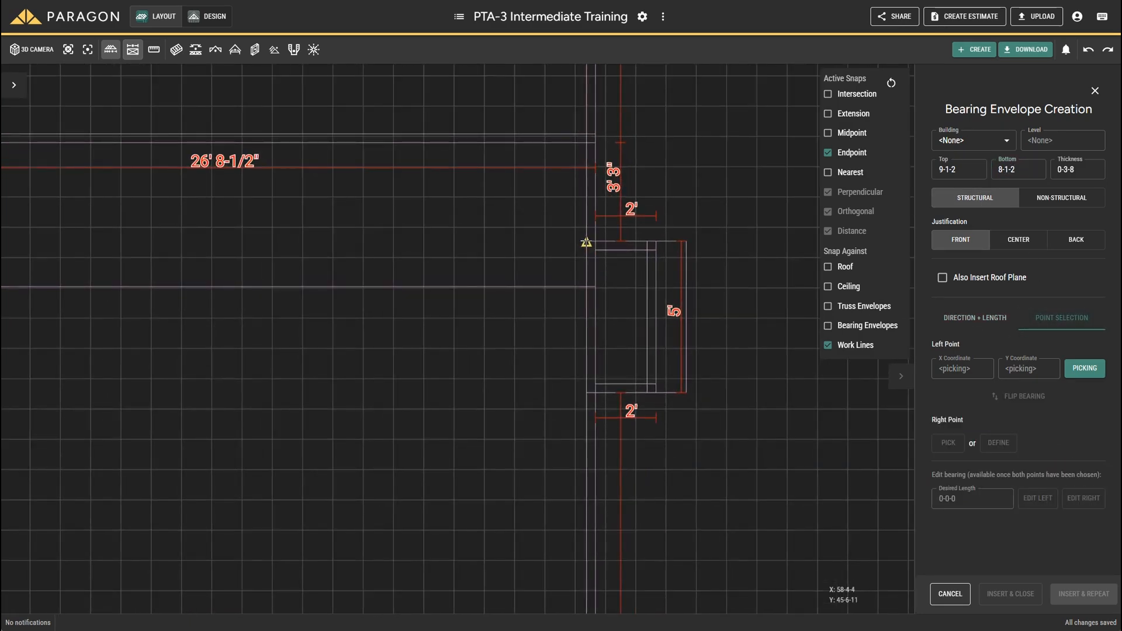
{"action": "left_click", "coordinate": [586, 241]}
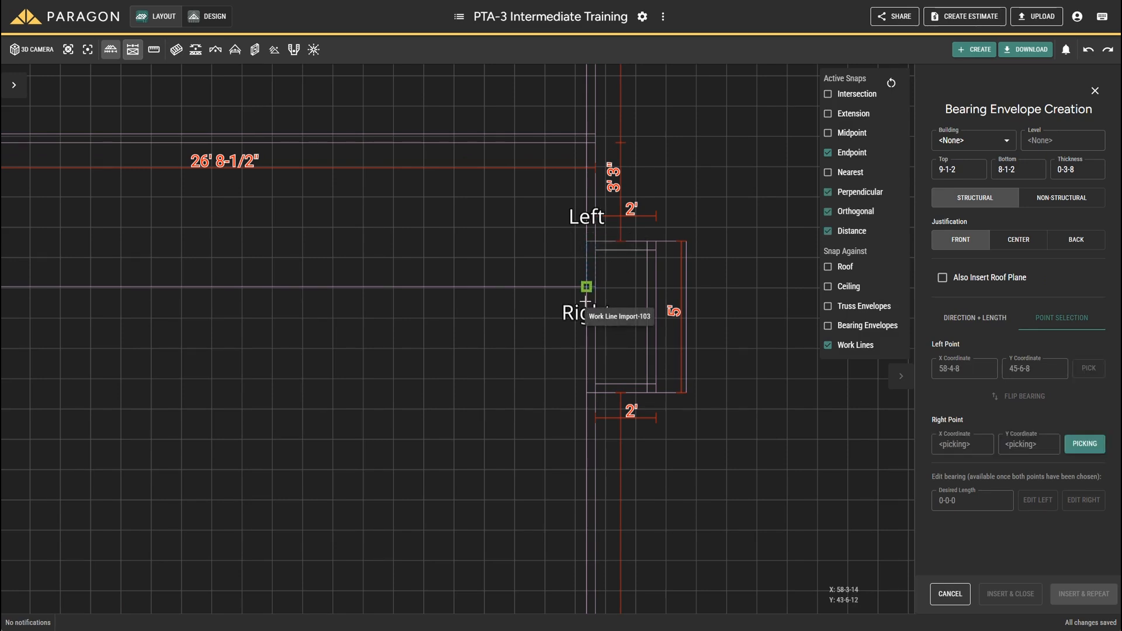
{"action": "left_click", "coordinate": [587, 393]}
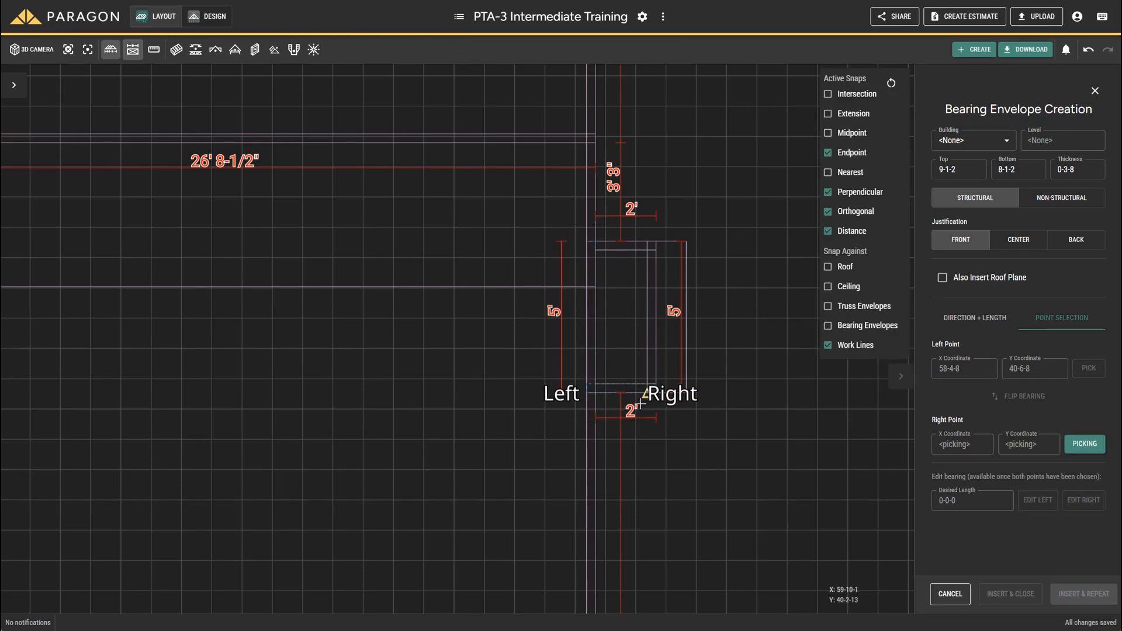
{"action": "key", "text": "Escape"}
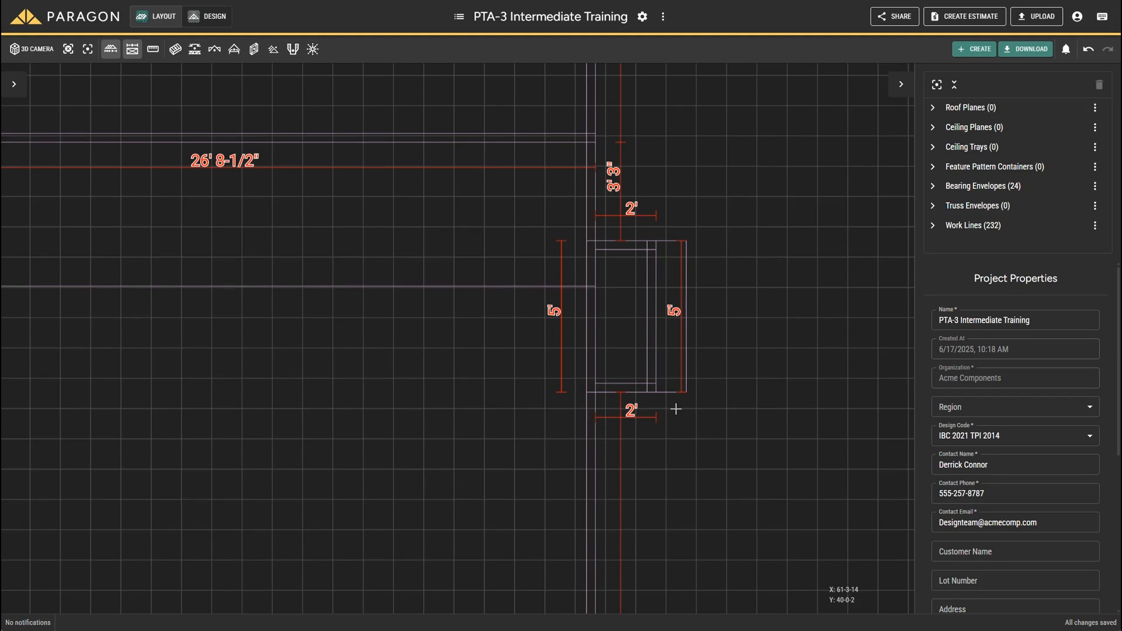
Start a bearing envelope for the small front gable projection with its top at 10-1-2 and bottom at 9-1-2.
{"action": "scroll", "coordinate": [675, 410], "scroll_direction": "down", "scroll_amount": 5}
{"action": "scroll", "coordinate": [714, 162], "scroll_direction": "up", "scroll_amount": 2}
{"action": "scroll", "coordinate": [514, 341], "scroll_direction": "up", "scroll_amount": 5}
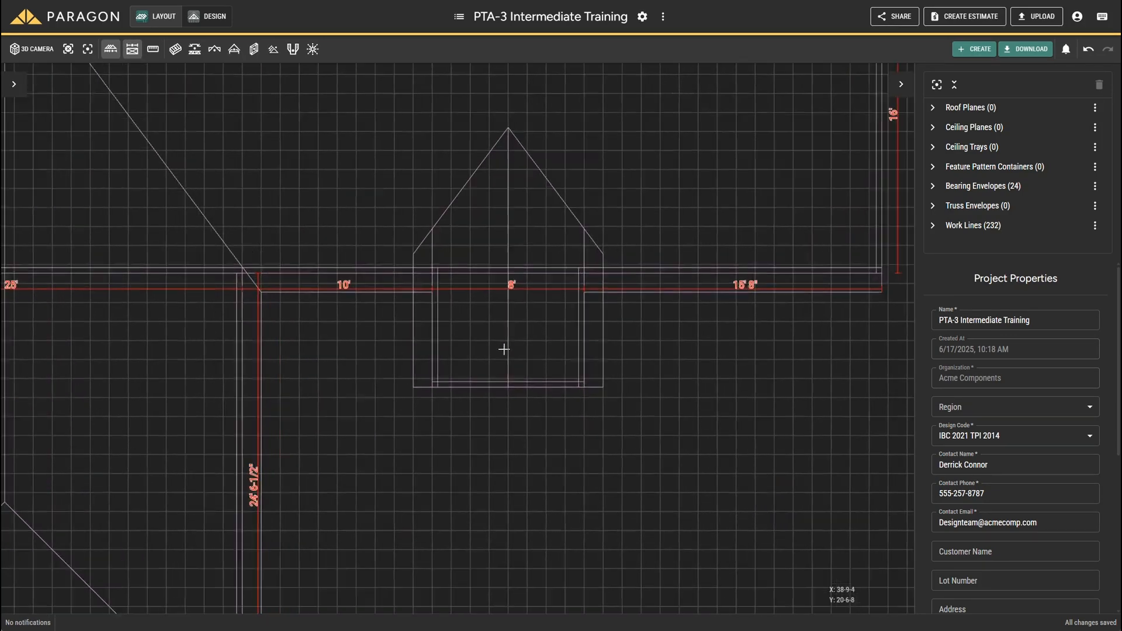
{"action": "scroll", "coordinate": [517, 331], "scroll_direction": "up", "scroll_amount": 4}
{"action": "middle_click_drag", "start_coordinate": [521, 326], "coordinate": [496, 340]}
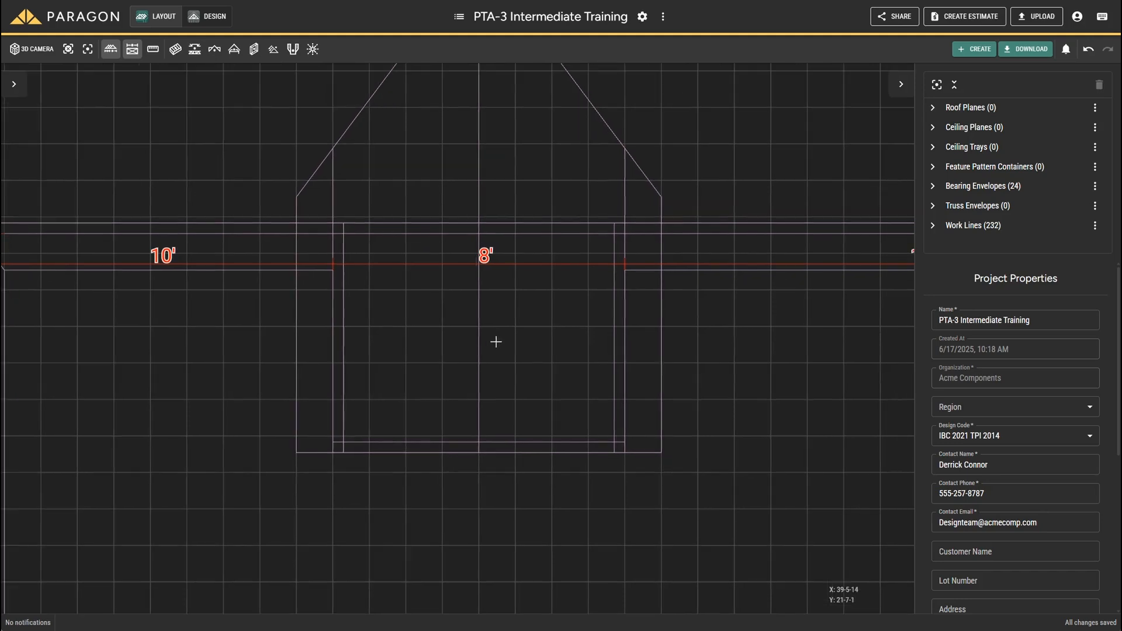
{"action": "right_click", "coordinate": [756, 347]}
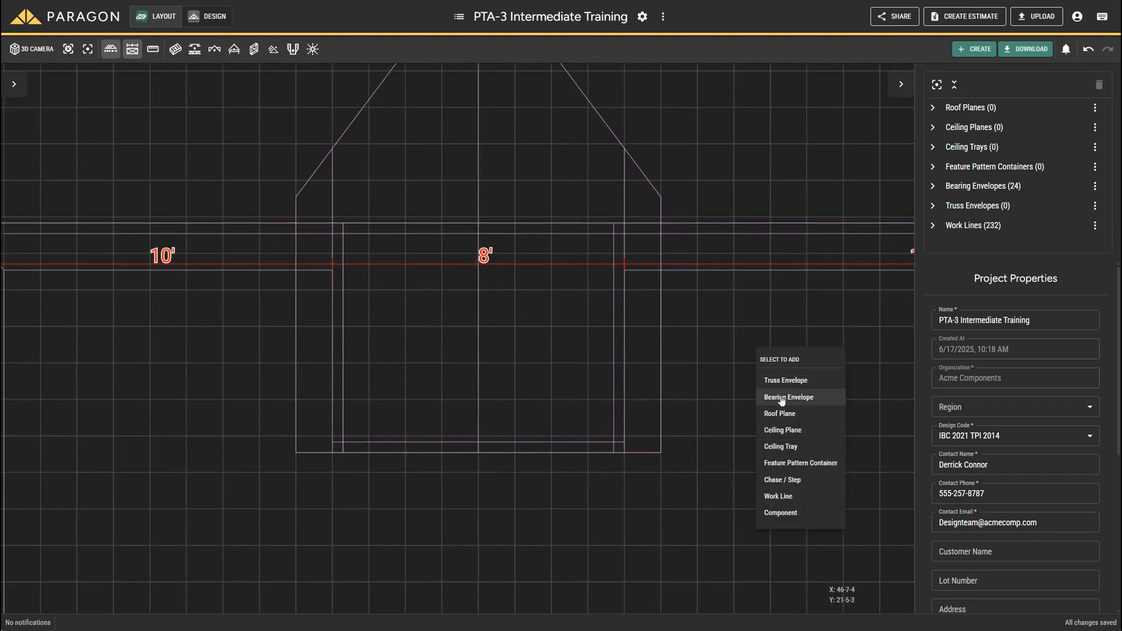
{"action": "left_click", "coordinate": [780, 396]}
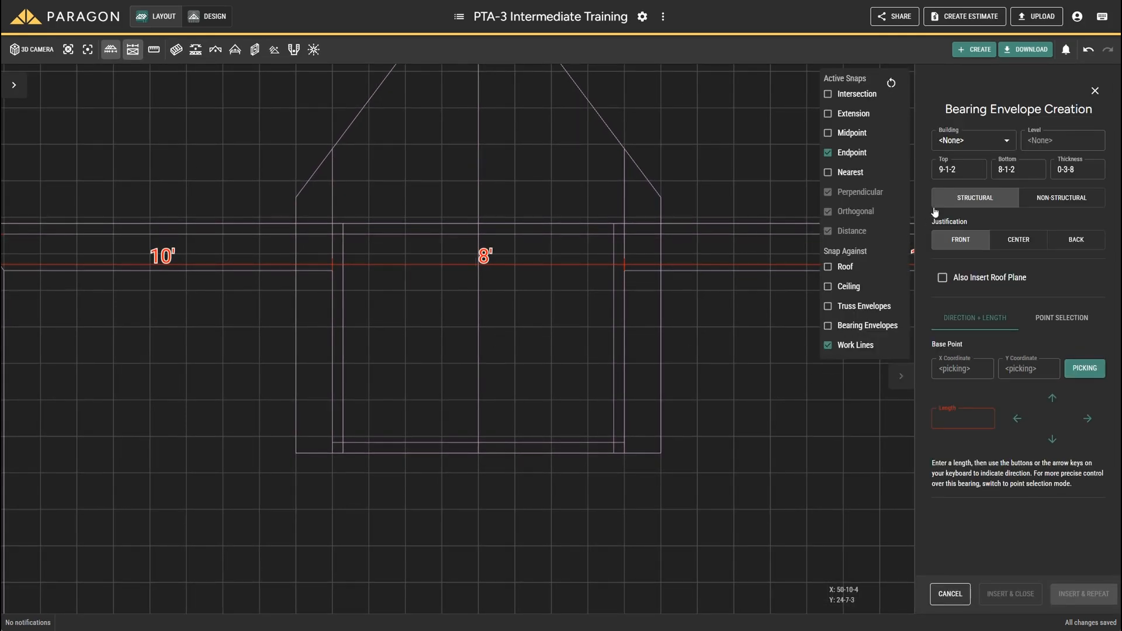
{"action": "left_click", "coordinate": [966, 171]}
{"action": "type", "text": "10-1-2"}
{"action": "key", "text": "Tab"}
{"action": "type", "text": "9-1-2"}
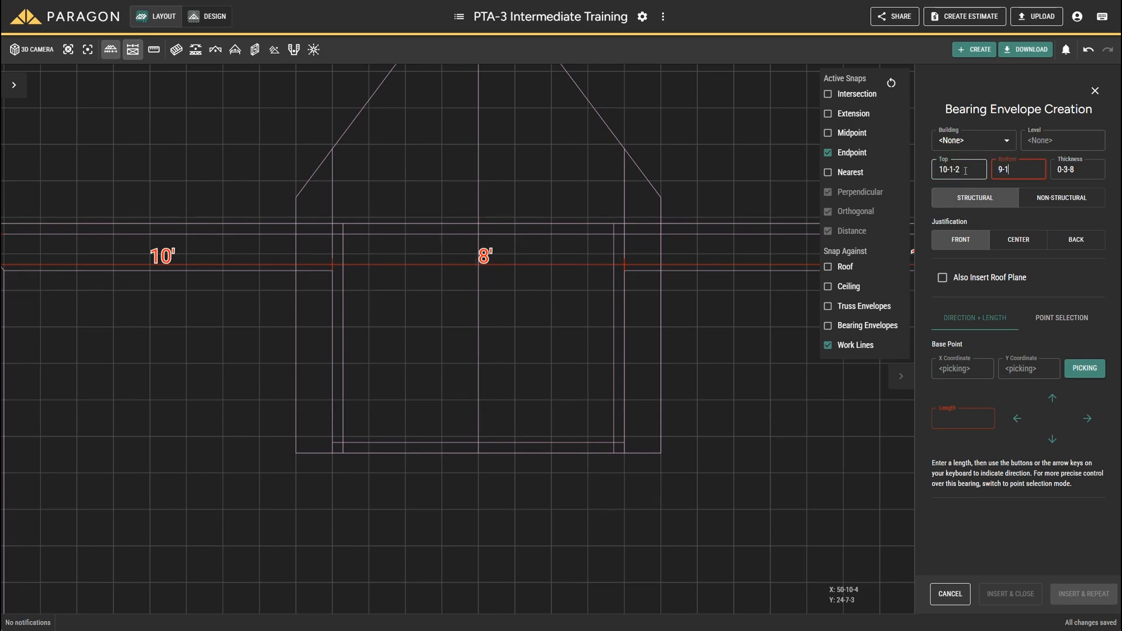
Place three connected bearings by point selection around the front projection: 6' on one side, 8' across the front and 6' back.
{"action": "left_click", "coordinate": [1042, 312]}
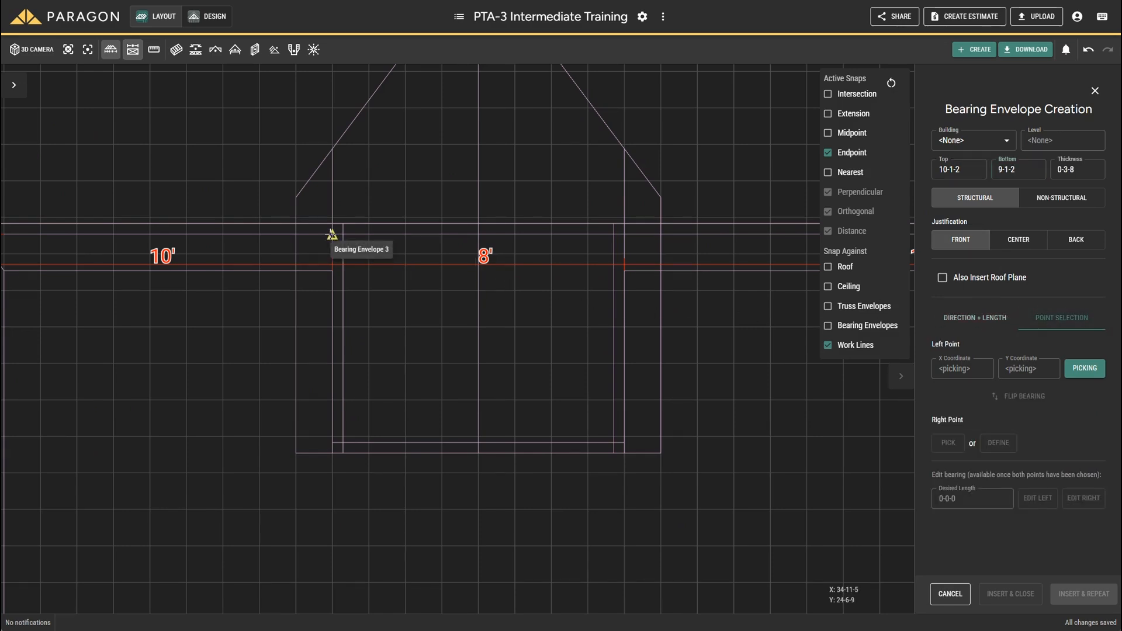
{"action": "left_click", "coordinate": [332, 234]}
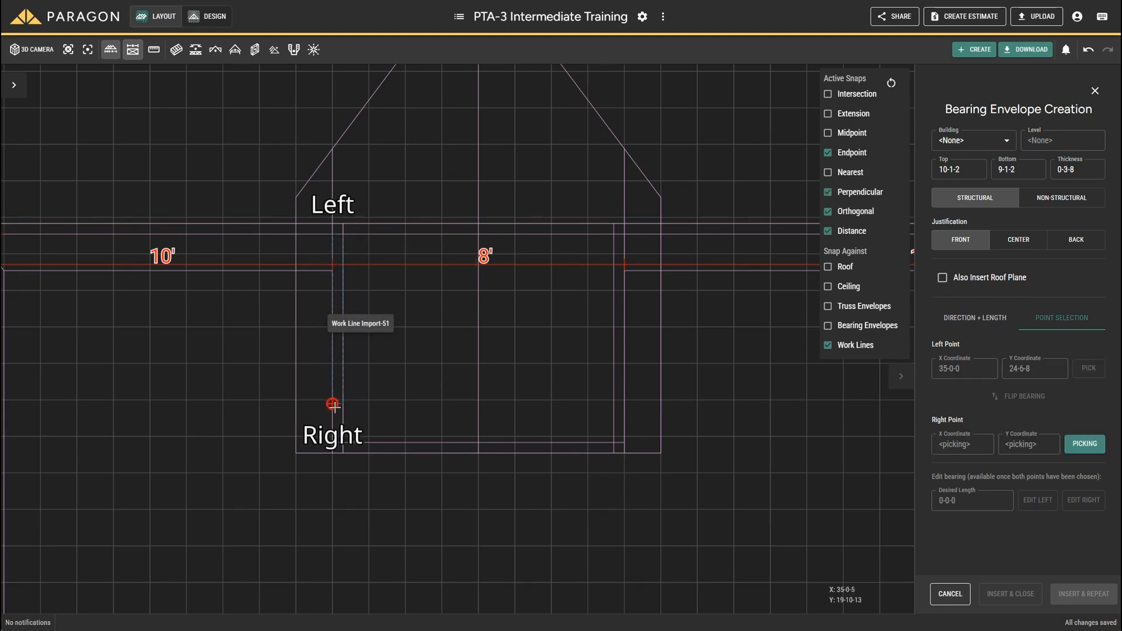
{"action": "left_click", "coordinate": [332, 453]}
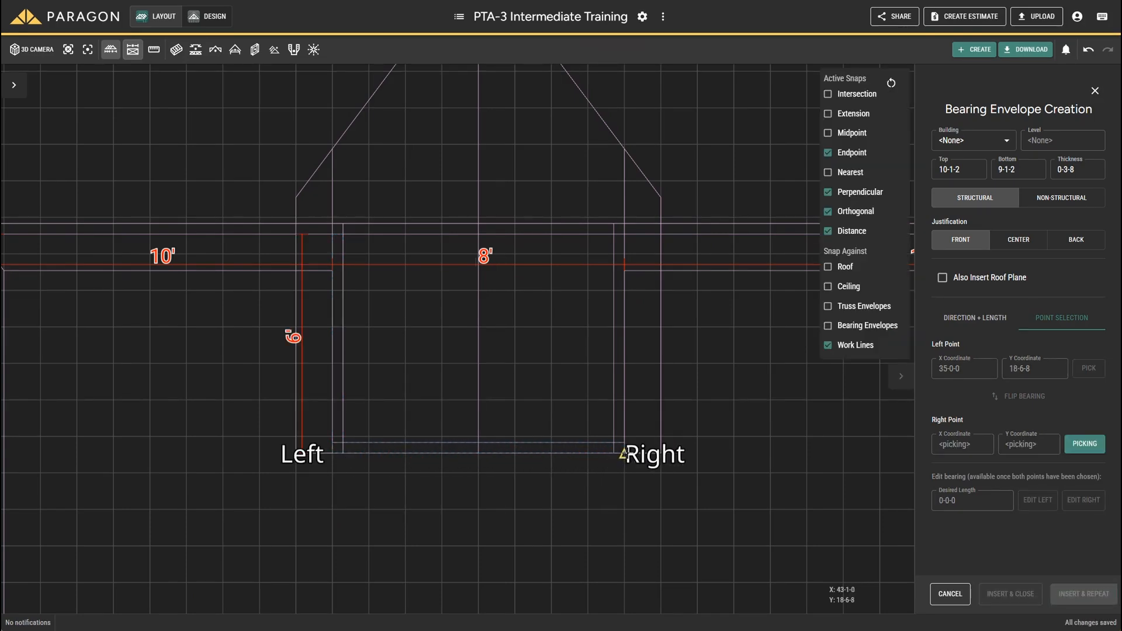
{"action": "left_click", "coordinate": [623, 454]}
{"action": "left_click", "coordinate": [625, 235]}
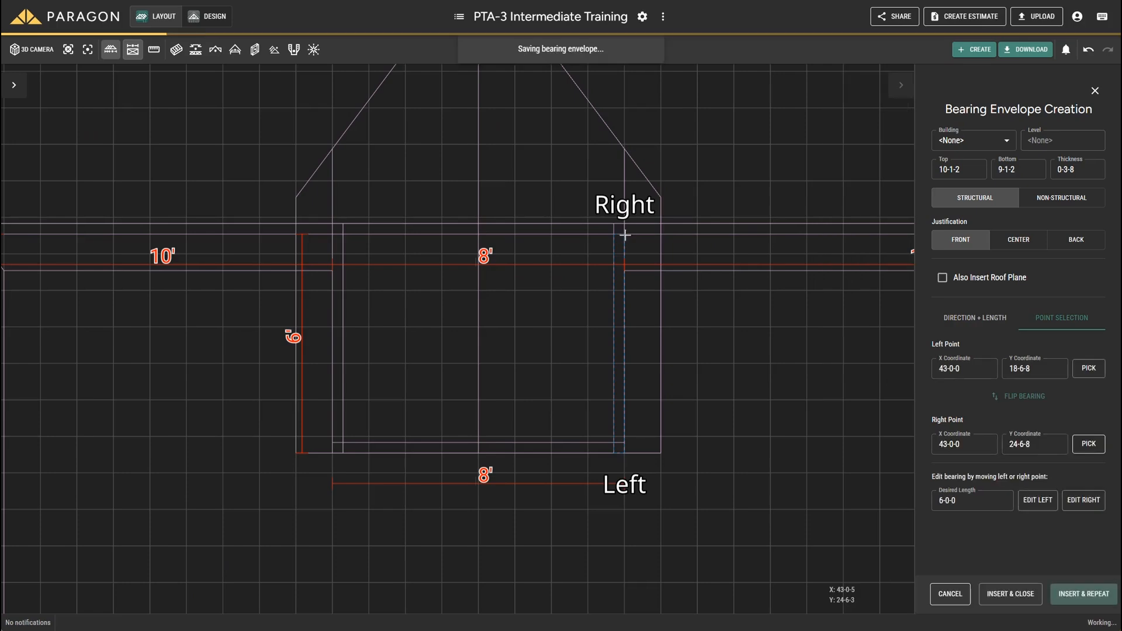
{"action": "key", "text": "Escape"}
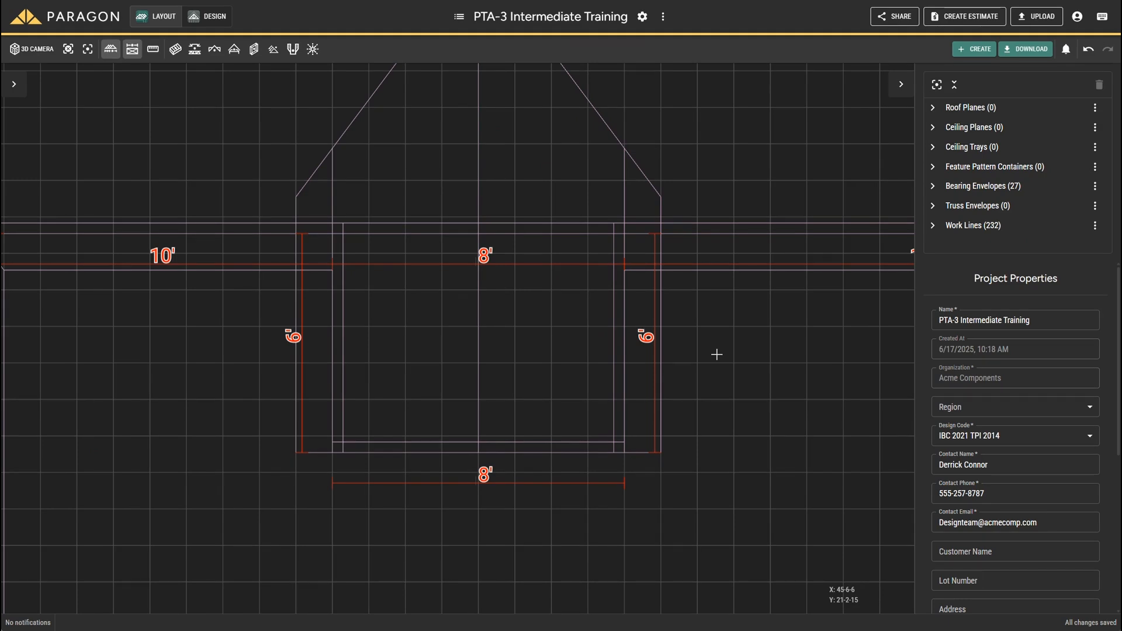
Add a 3-1/2" long bearing post, top 9-1-2 and bottom 0-0-0, at the front projection's outer left corner.
{"action": "right_click", "coordinate": [716, 354]}
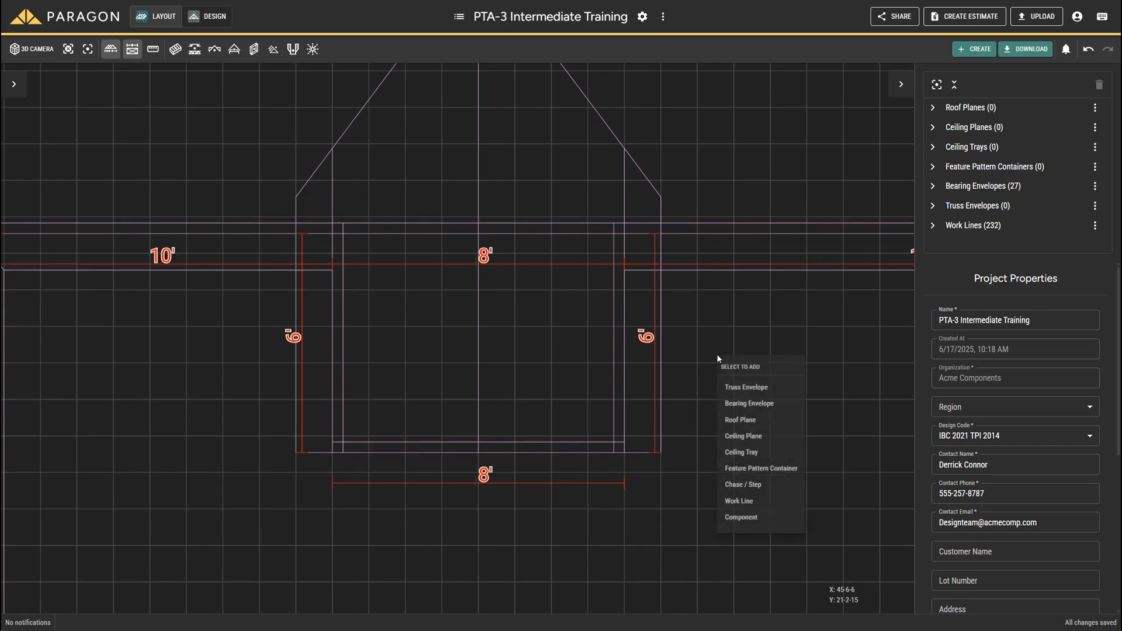
{"action": "left_click", "coordinate": [747, 405]}
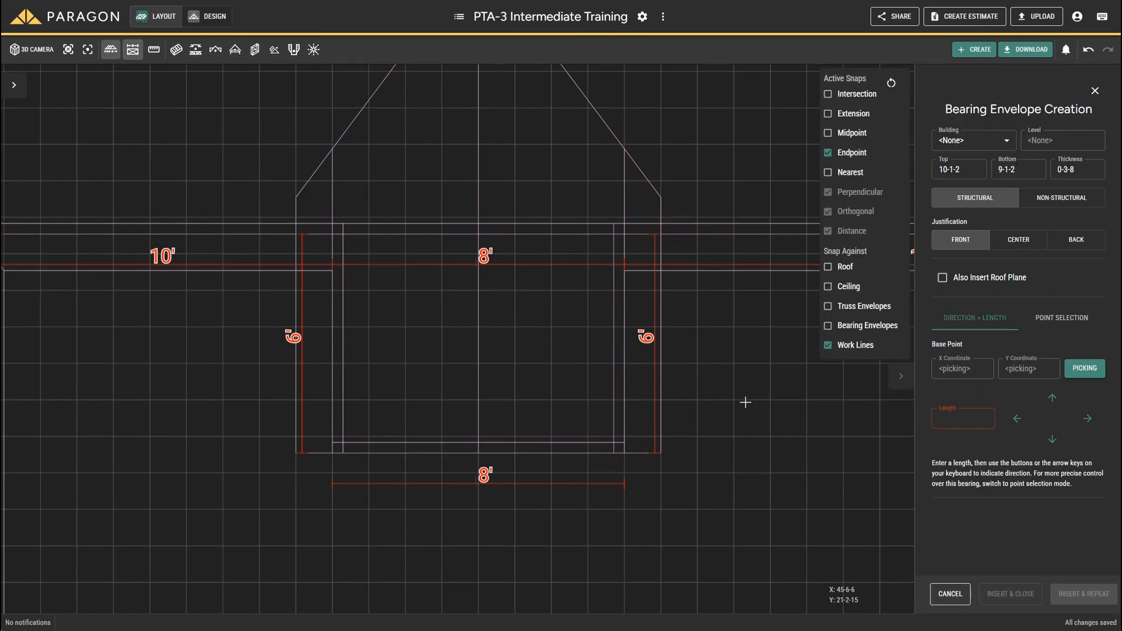
{"action": "left_click", "coordinate": [965, 172]}
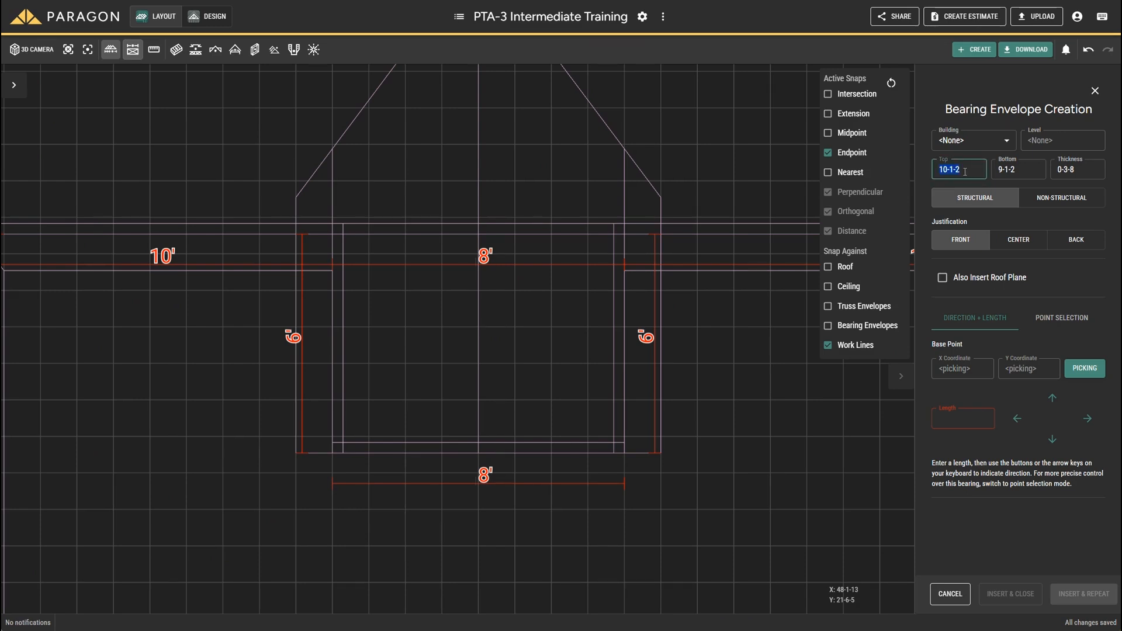
{"action": "type", "text": "9-1-2"}
{"action": "key", "text": "Tab"}
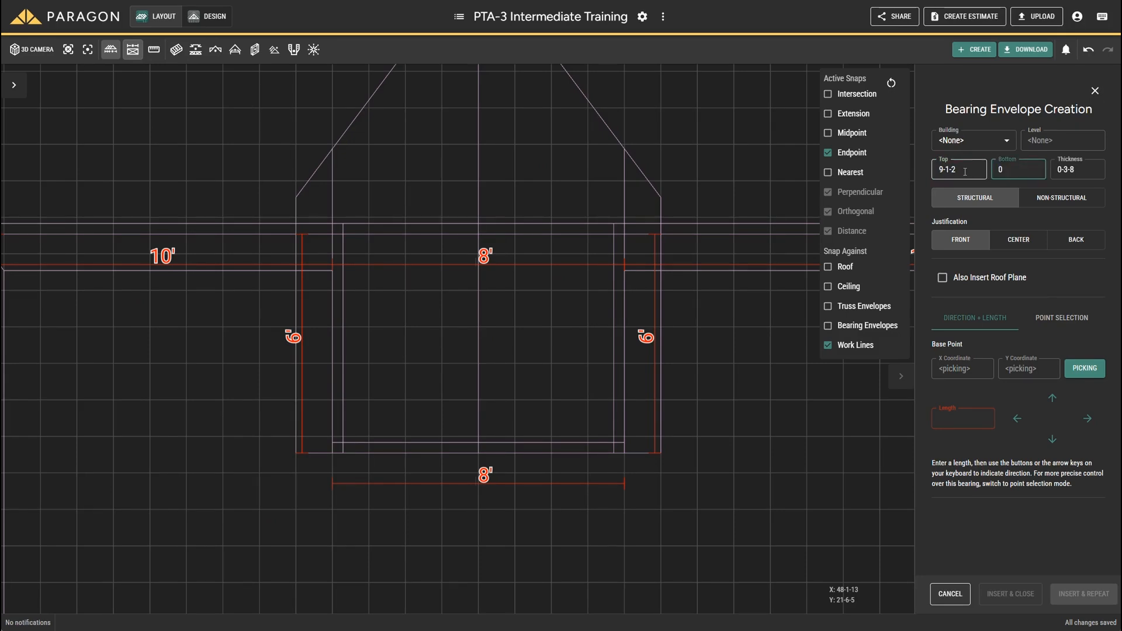
{"action": "left_click", "coordinate": [1054, 321]}
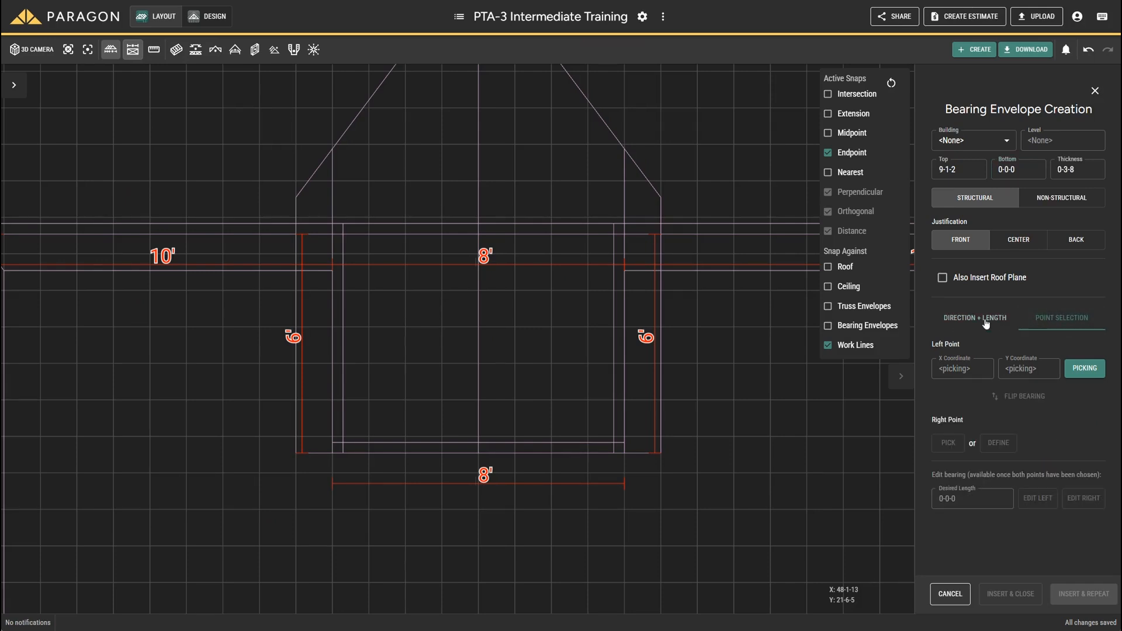
{"action": "scroll", "coordinate": [315, 446], "scroll_direction": "up", "scroll_amount": 2}
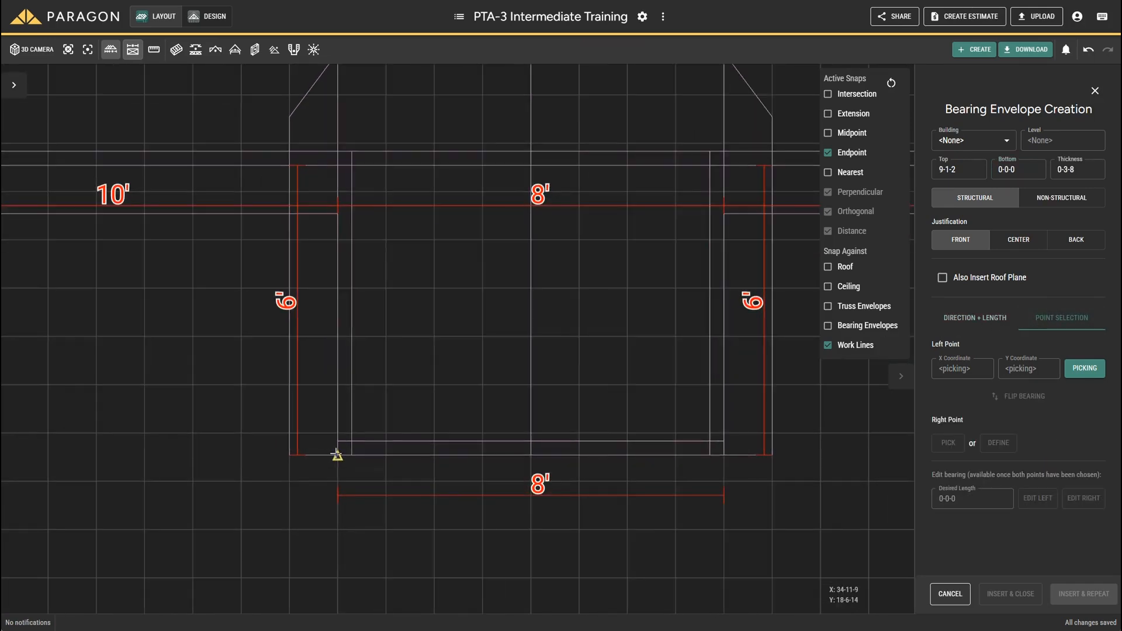
{"action": "left_click", "coordinate": [338, 455]}
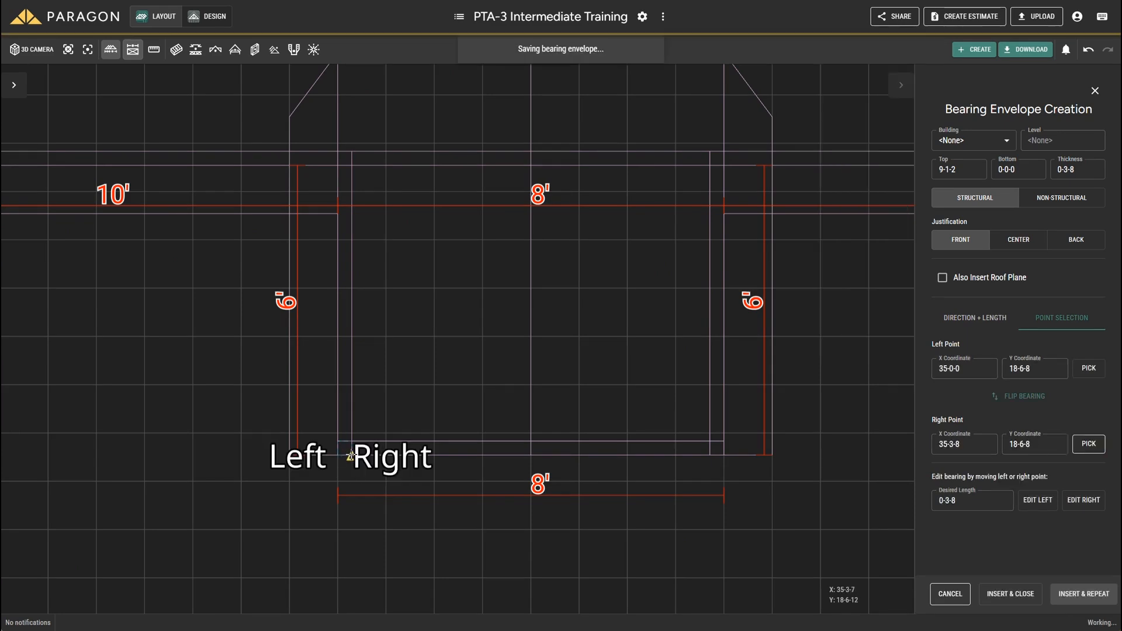
{"action": "left_click", "coordinate": [351, 456]}
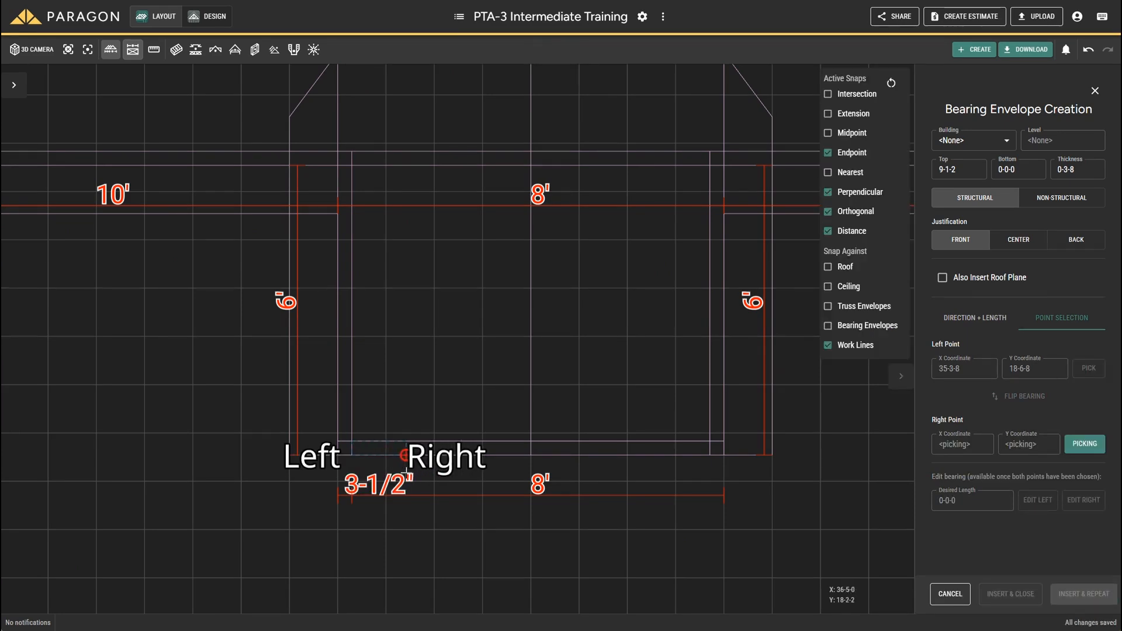
{"action": "key", "text": "Escape"}
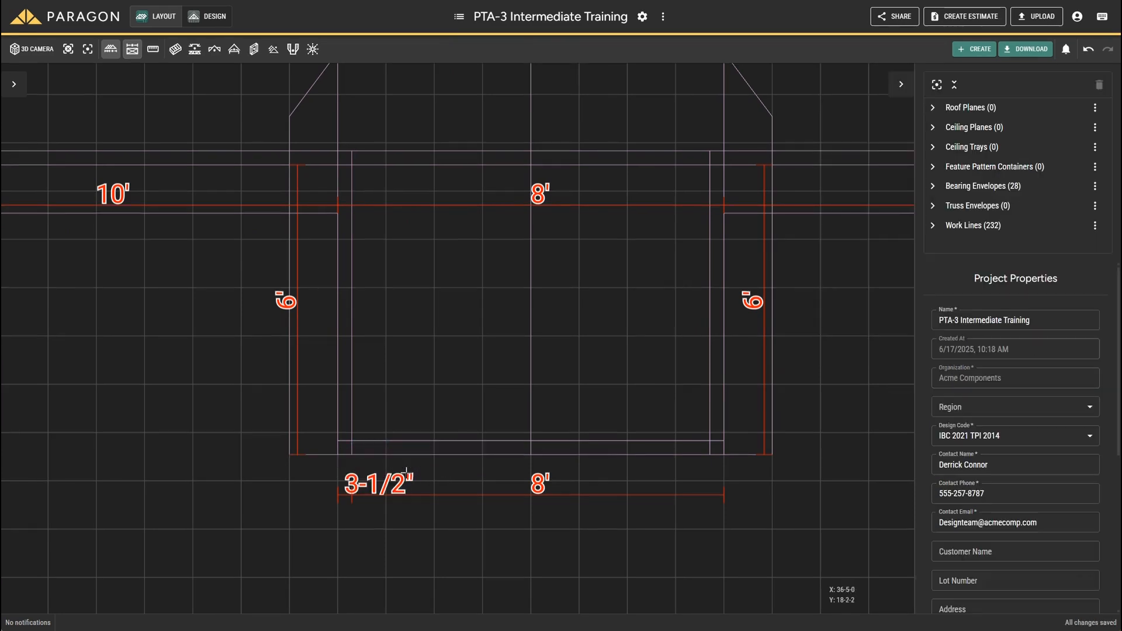
Add a matching 3-1/2" bearing post by point selection at the front projection's outer right corner.
{"action": "right_click", "coordinate": [809, 448]}
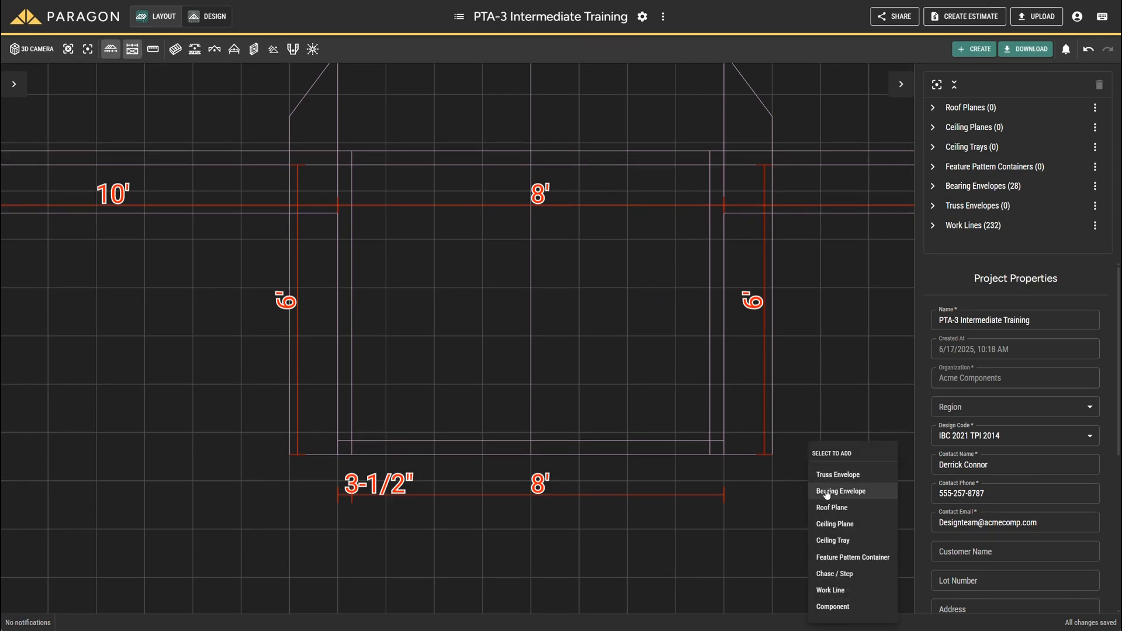
{"action": "left_click", "coordinate": [826, 491]}
{"action": "left_click", "coordinate": [1047, 322]}
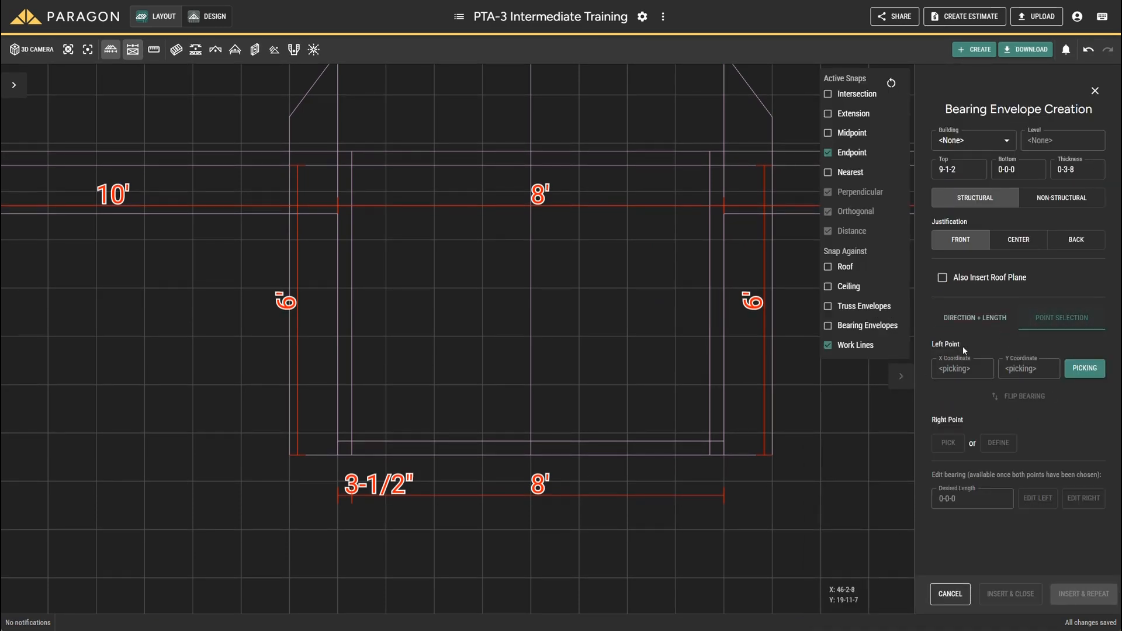
{"action": "left_click", "coordinate": [710, 456]}
{"action": "left_click", "coordinate": [723, 455]}
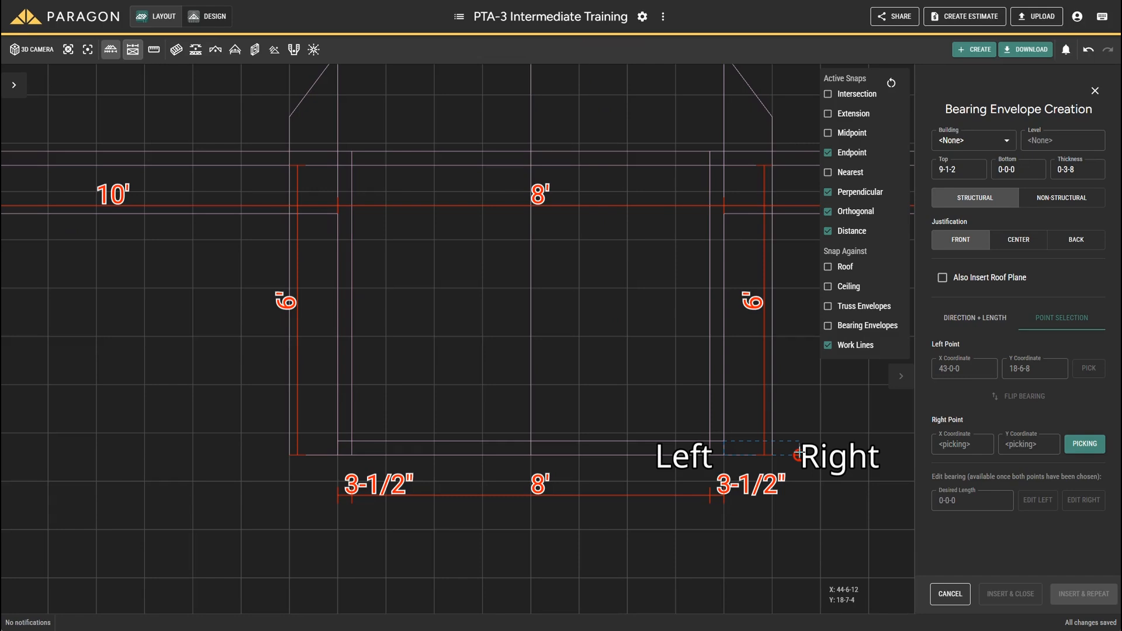
{"action": "key", "text": "Escape"}
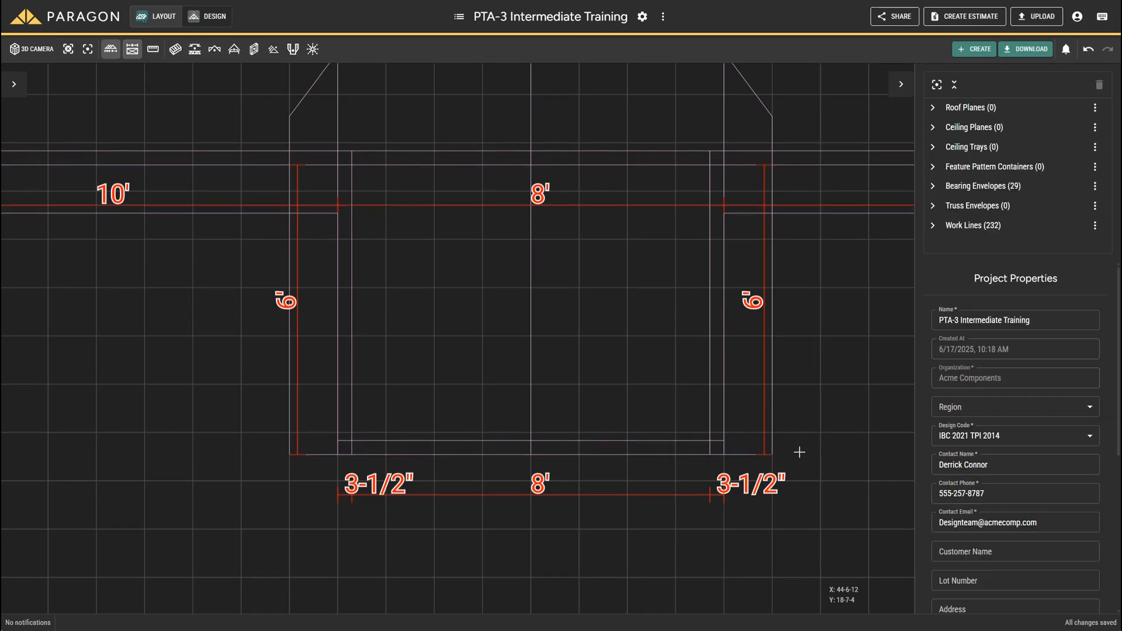
Examine the front projection's beams and corner posts in 3D, and return to the plan view.
{"action": "scroll", "coordinate": [800, 422], "scroll_direction": "down", "scroll_amount": 5}
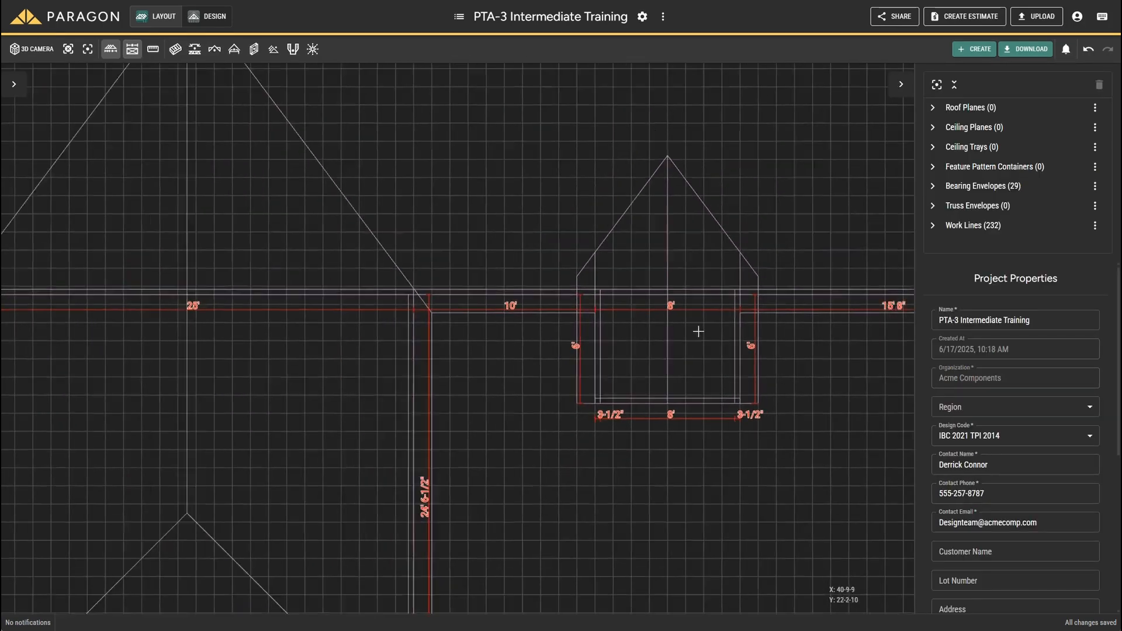
{"action": "scroll", "coordinate": [703, 221], "scroll_direction": "down", "scroll_amount": 4}
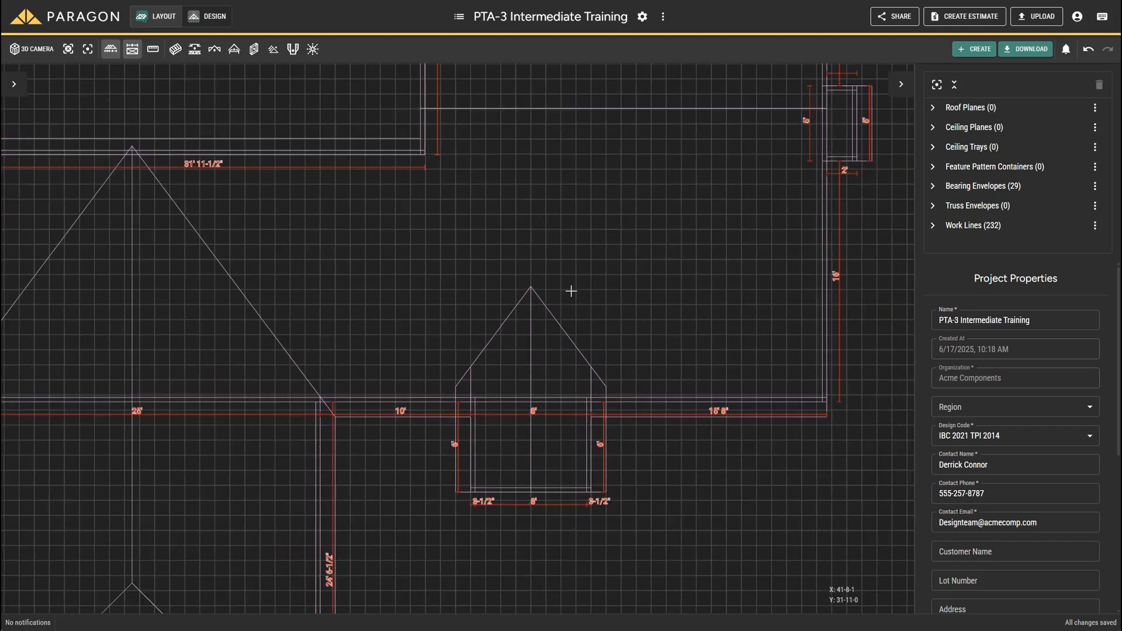
{"action": "middle_click_drag", "start_coordinate": [590, 213], "coordinate": [569, 458]}
{"action": "scroll", "coordinate": [529, 311], "scroll_direction": "up", "scroll_amount": 1}
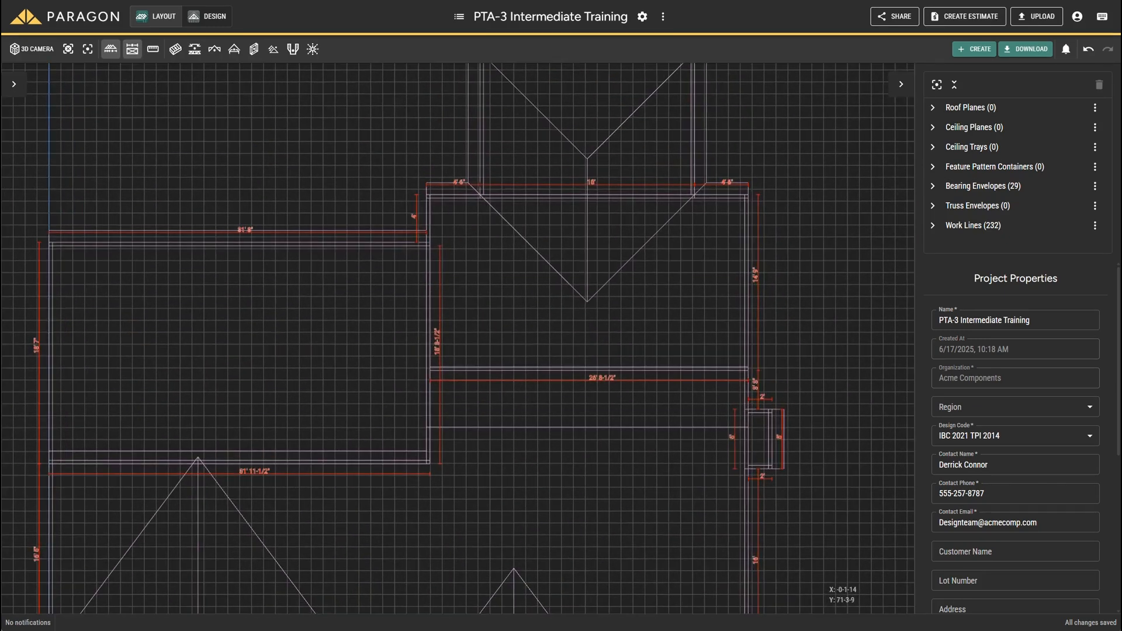
{"action": "left_click", "coordinate": [31, 49]}
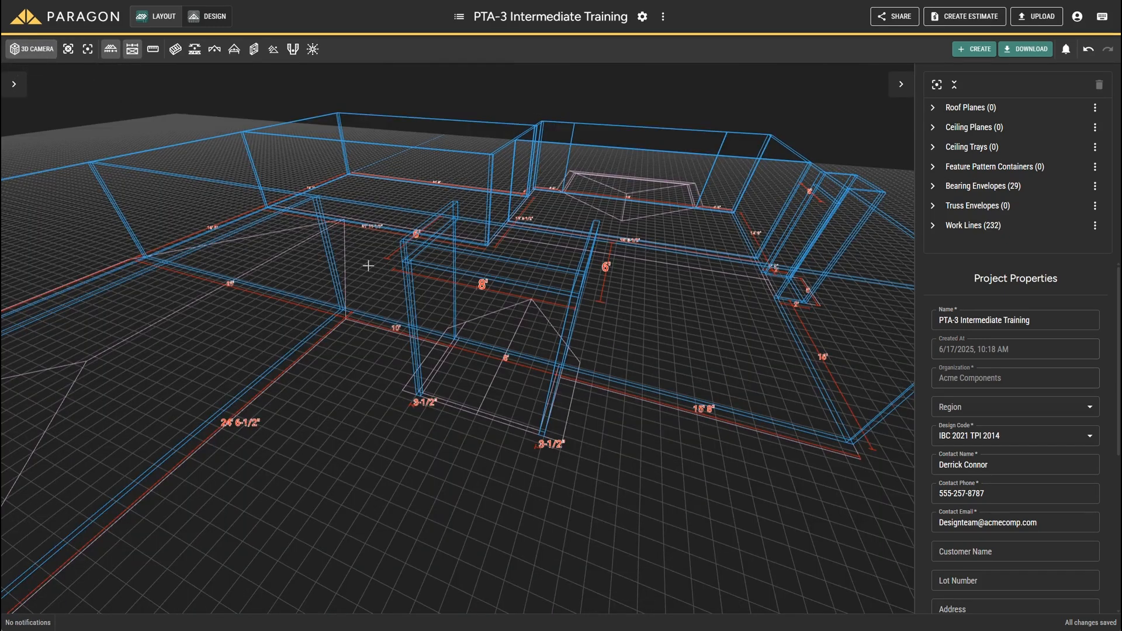
{"action": "middle_click_drag", "start_coordinate": [444, 315], "coordinate": [424, 263]}
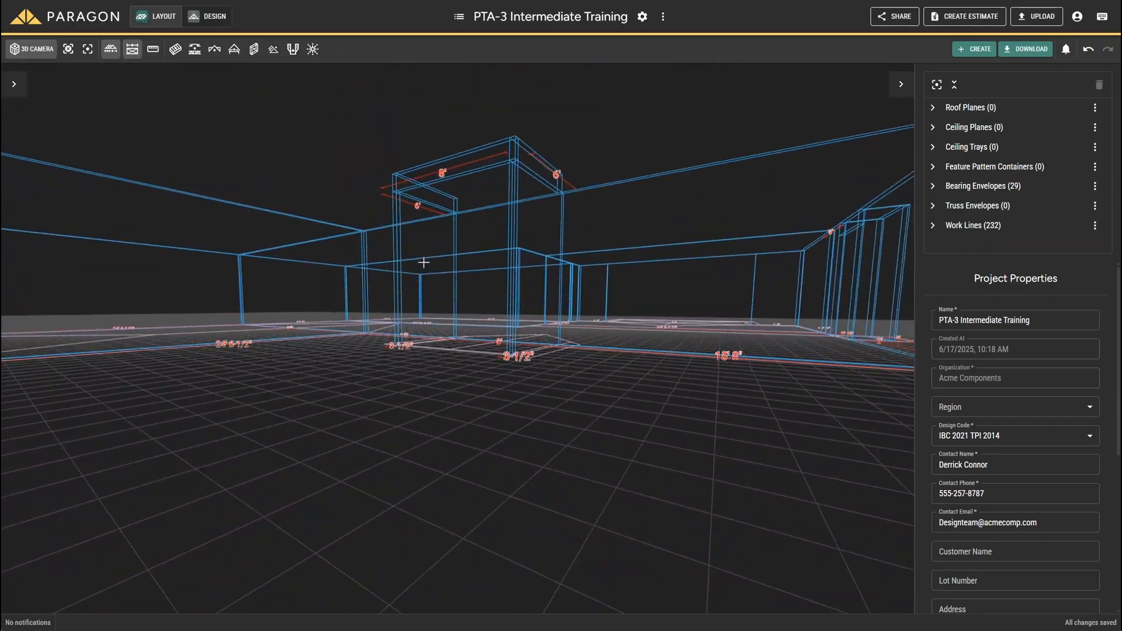
{"action": "left_click", "coordinate": [32, 52]}
Start a point-selection bearing envelope for the rear projection with its top at 9-1-2 and bottom at 8-1-2.
{"action": "scroll", "coordinate": [520, 281], "scroll_direction": "down", "scroll_amount": 3}
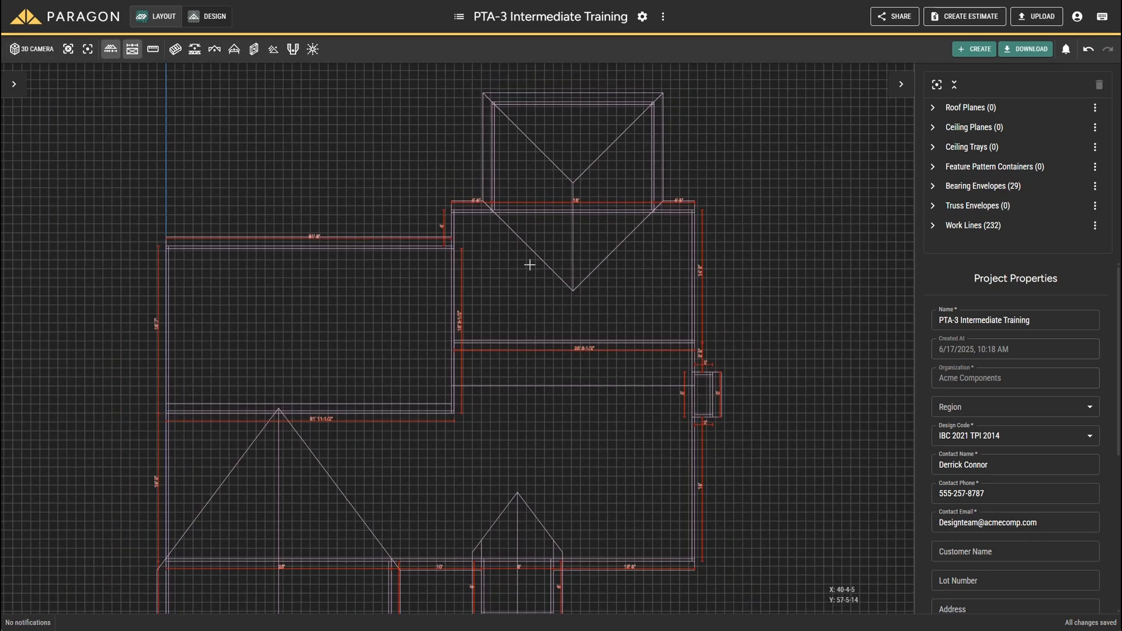
{"action": "scroll", "coordinate": [543, 220], "scroll_direction": "up", "scroll_amount": 5}
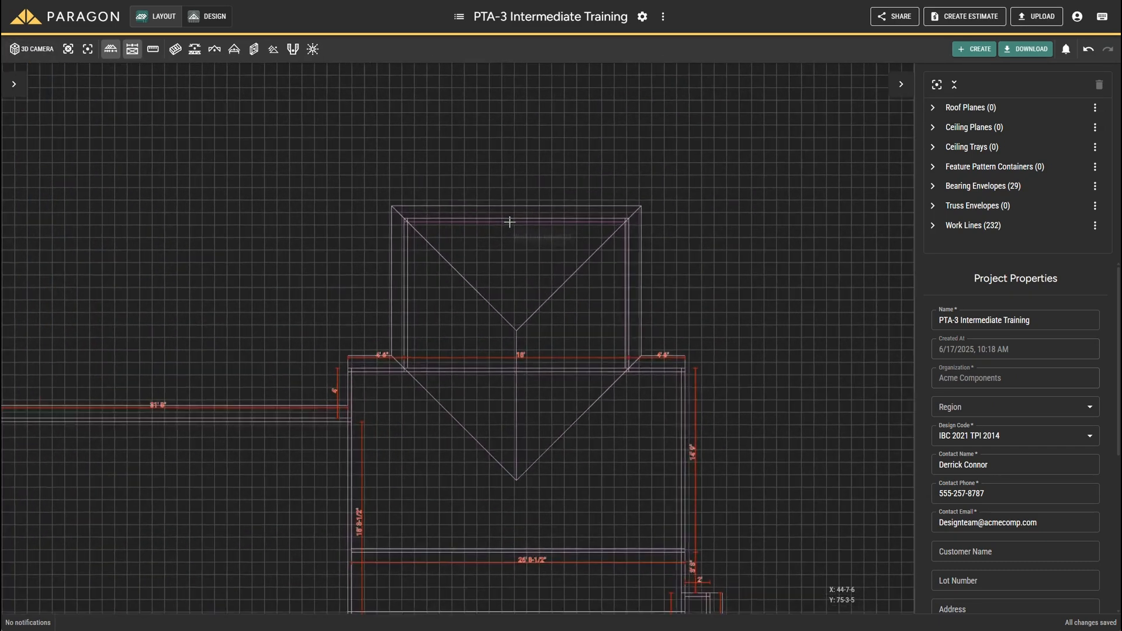
{"action": "scroll", "coordinate": [496, 263], "scroll_direction": "up", "scroll_amount": 2}
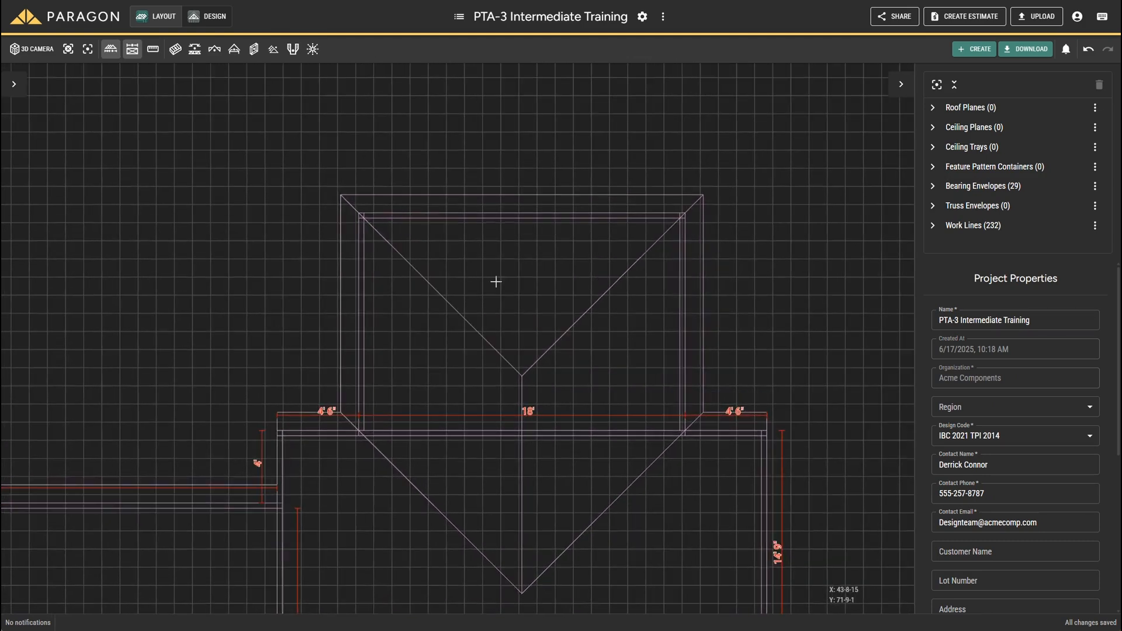
{"action": "right_click", "coordinate": [786, 271]}
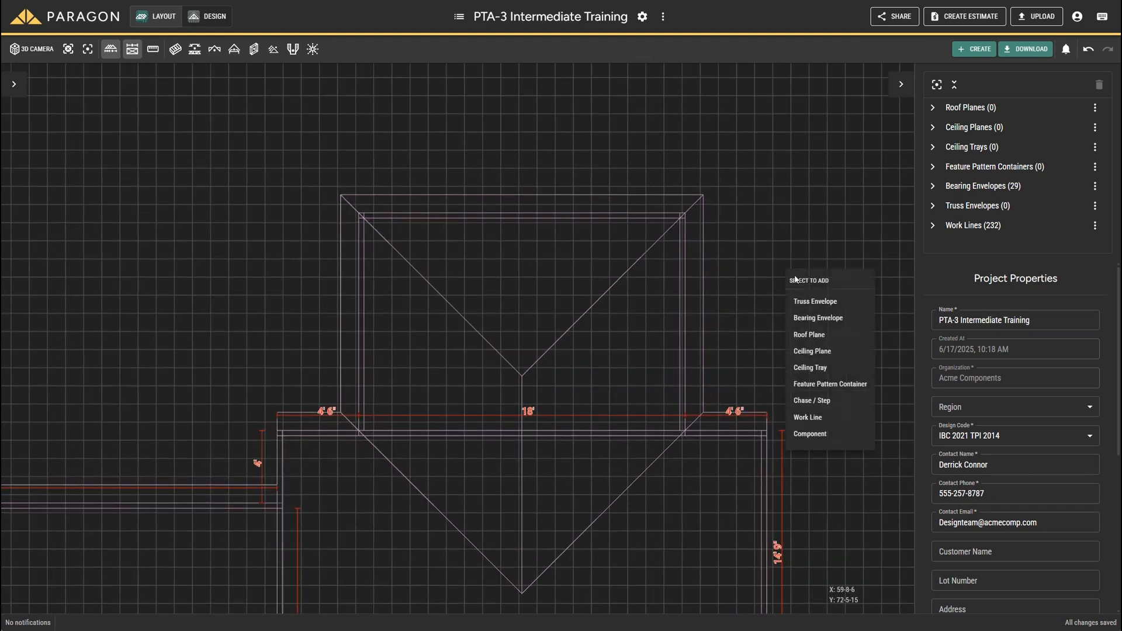
{"action": "left_click", "coordinate": [818, 319]}
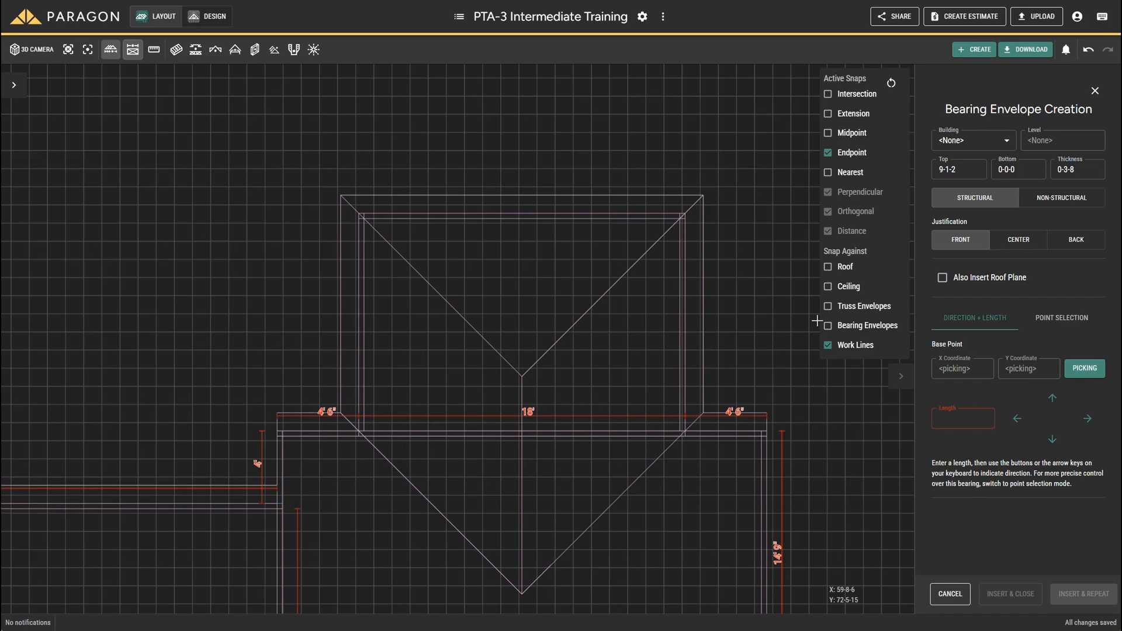
{"action": "left_click", "coordinate": [961, 170]}
{"action": "left_click", "coordinate": [1020, 169]}
{"action": "type", "text": "8-1-2"}
{"action": "key", "text": "Tab"}
{"action": "left_click", "coordinate": [1062, 321]}
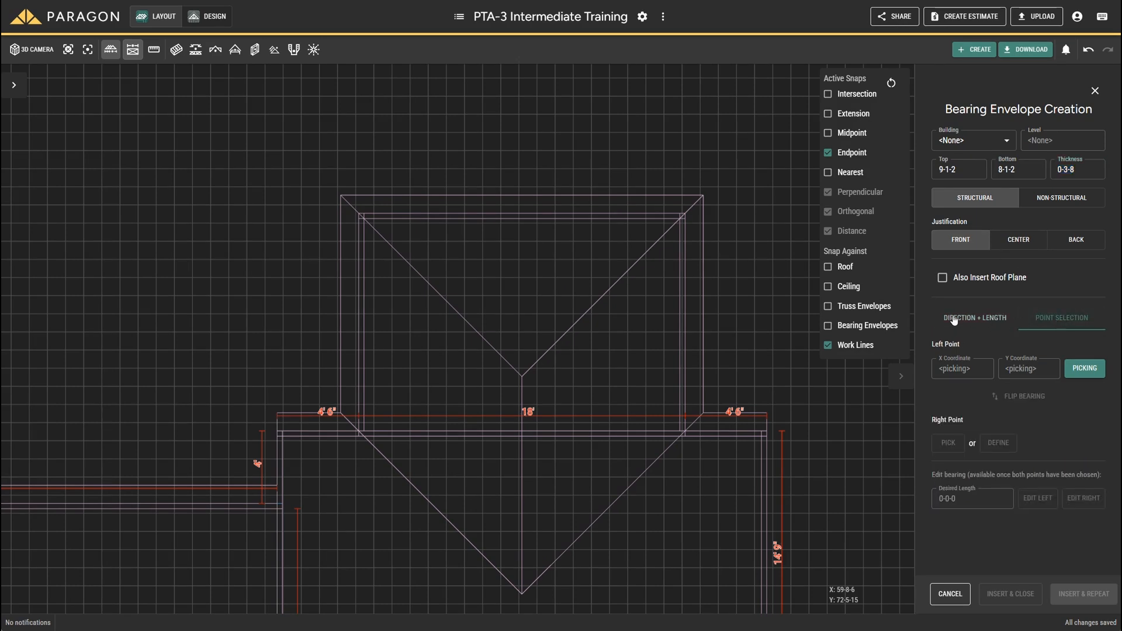
Place three connected back-justified bearings around the rear projection: 12' up one side, 18' across the rear and 12' back to the house.
{"action": "scroll", "coordinate": [496, 393], "scroll_direction": "up", "scroll_amount": 2}
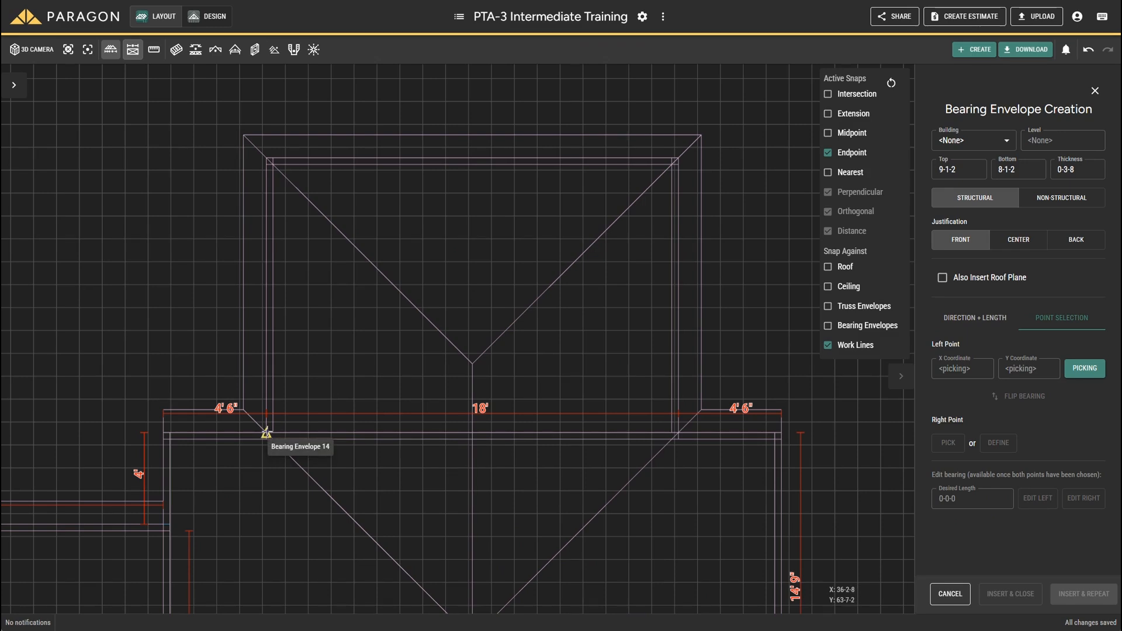
{"action": "left_click", "coordinate": [266, 433]}
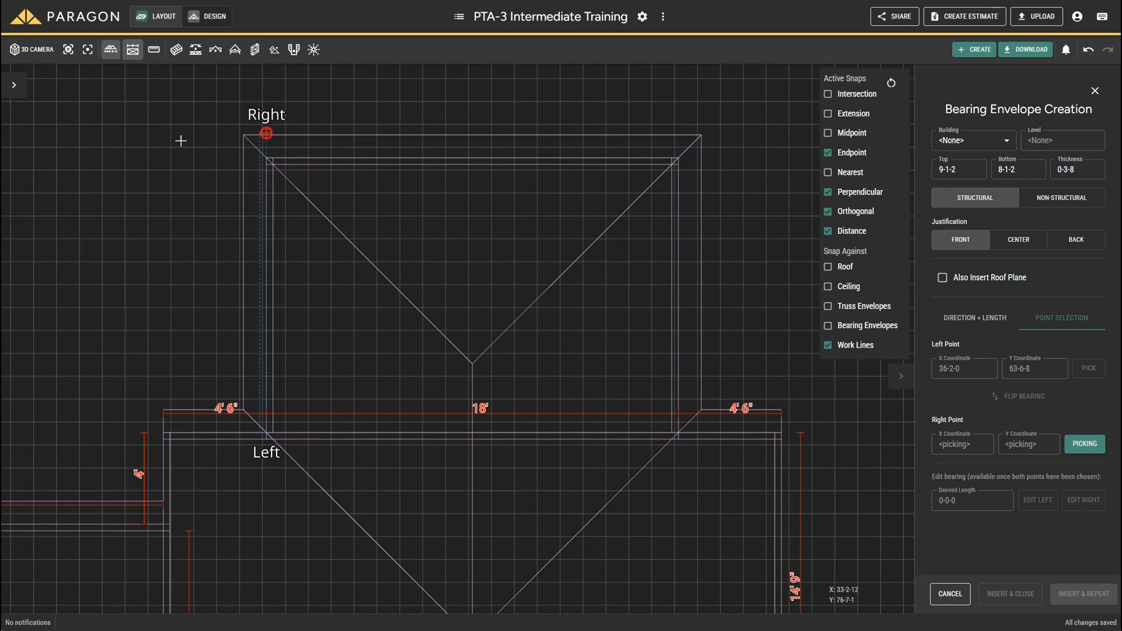
{"action": "left_click", "coordinate": [1087, 243]}
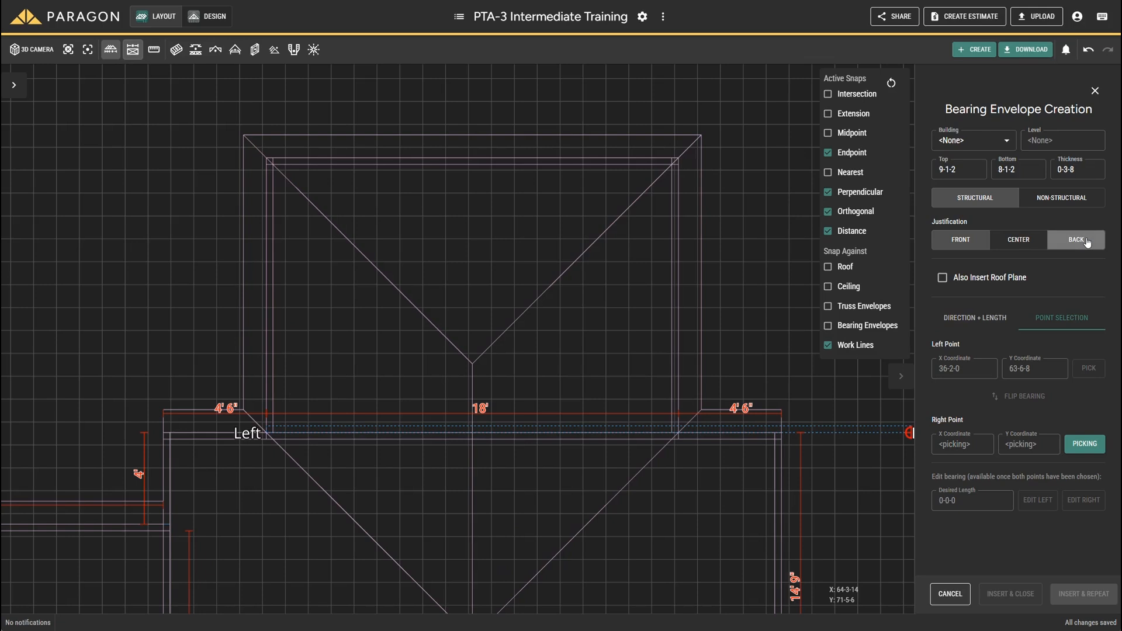
{"action": "left_click", "coordinate": [264, 154]}
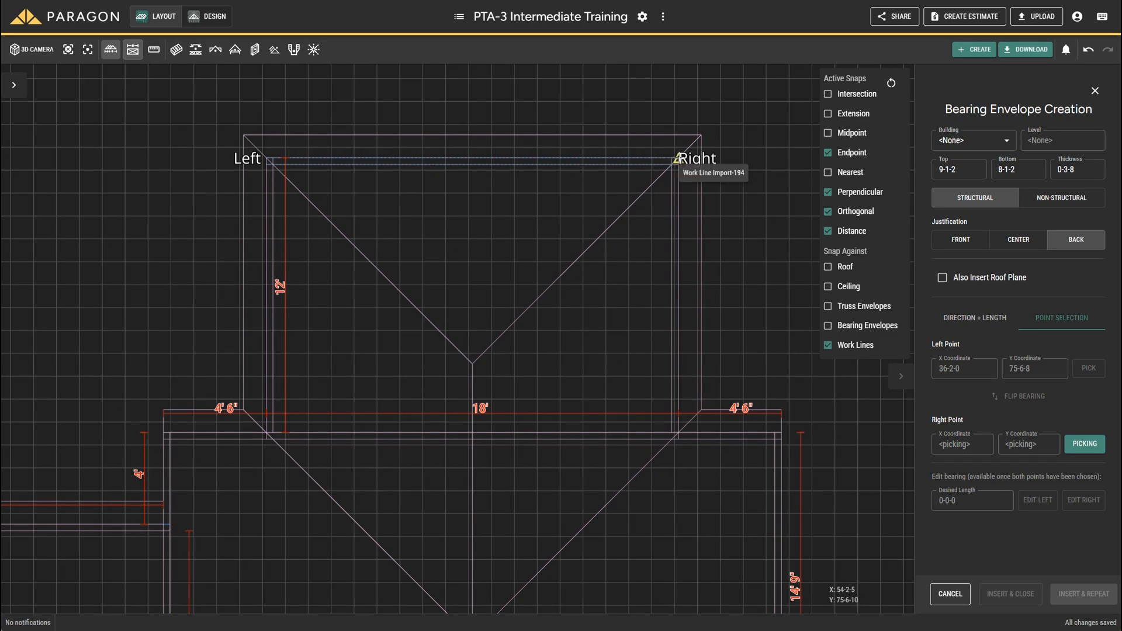
{"action": "left_click", "coordinate": [676, 158]}
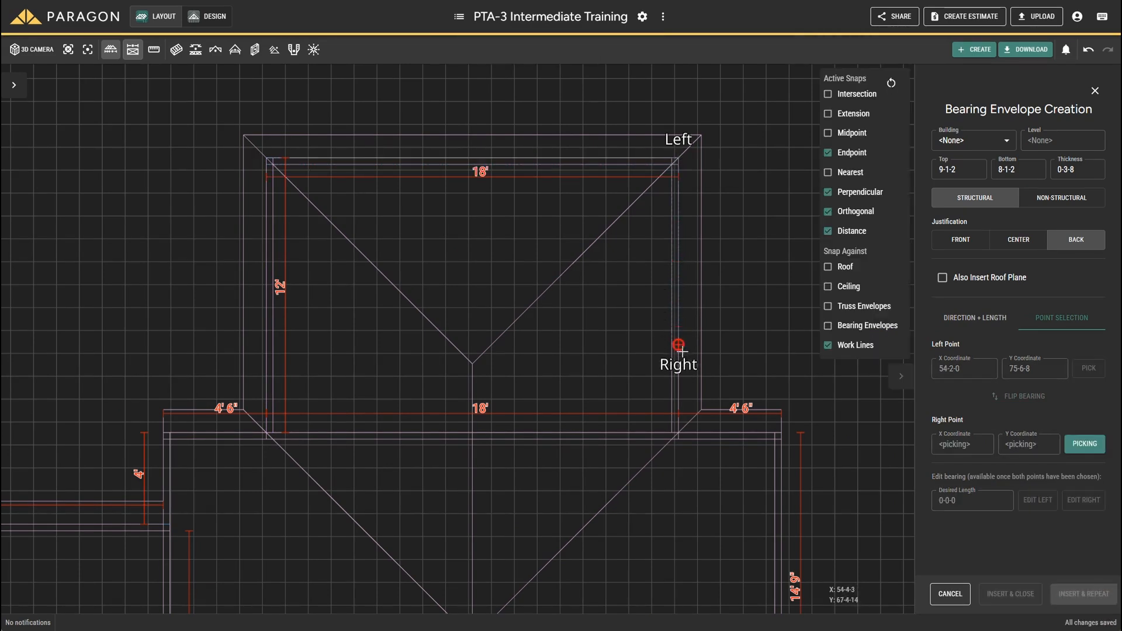
{"action": "left_click", "coordinate": [678, 433]}
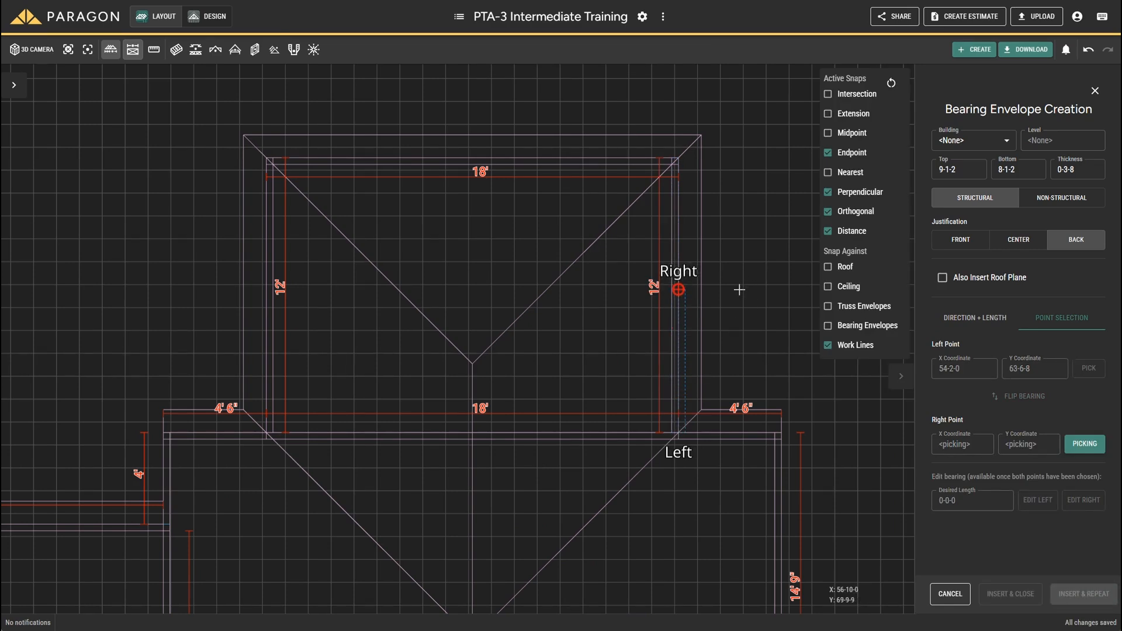
{"action": "key", "text": "Escape"}
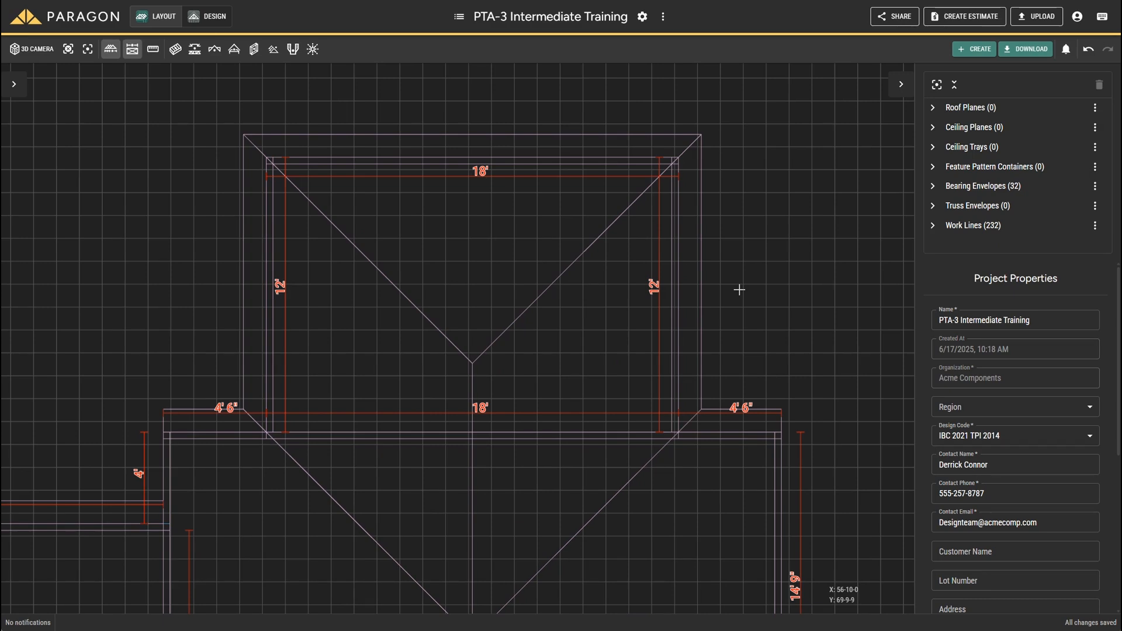
Add a front-justified 3-1/2" long bearing post, top 8-1-2 and bottom 0-0-0, at the rear projection's outer left corner by point selection.
{"action": "right_click", "coordinate": [739, 290]}
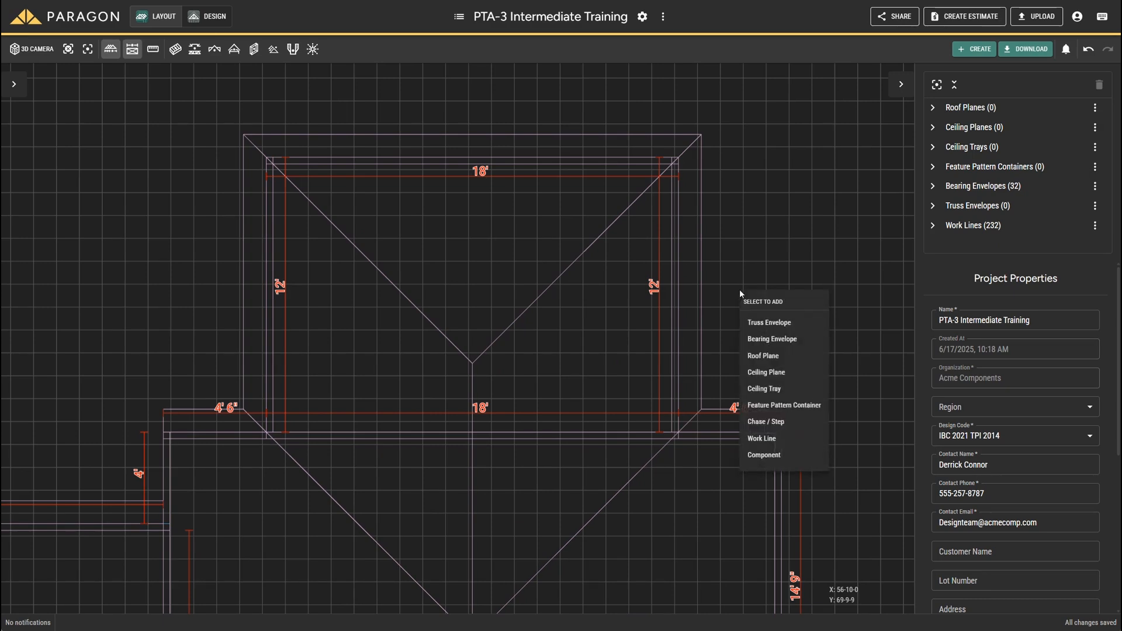
{"action": "left_click", "coordinate": [759, 336]}
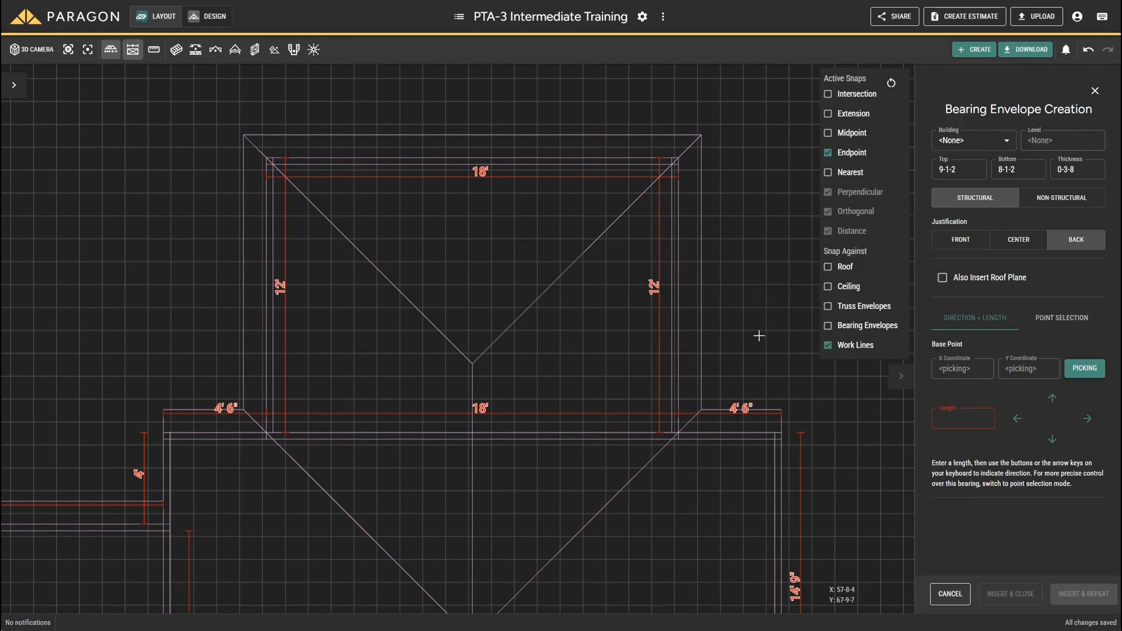
{"action": "left_click", "coordinate": [961, 171]}
{"action": "type", "text": "8-1-2"}
{"action": "key", "text": "Tab"}
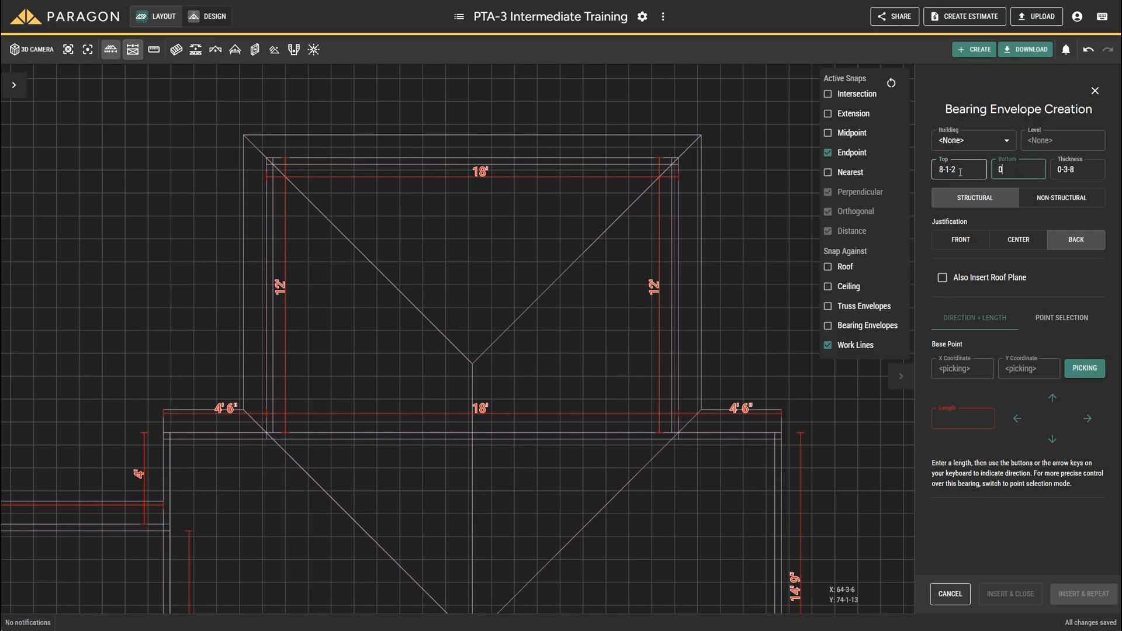
{"action": "left_click", "coordinate": [959, 246]}
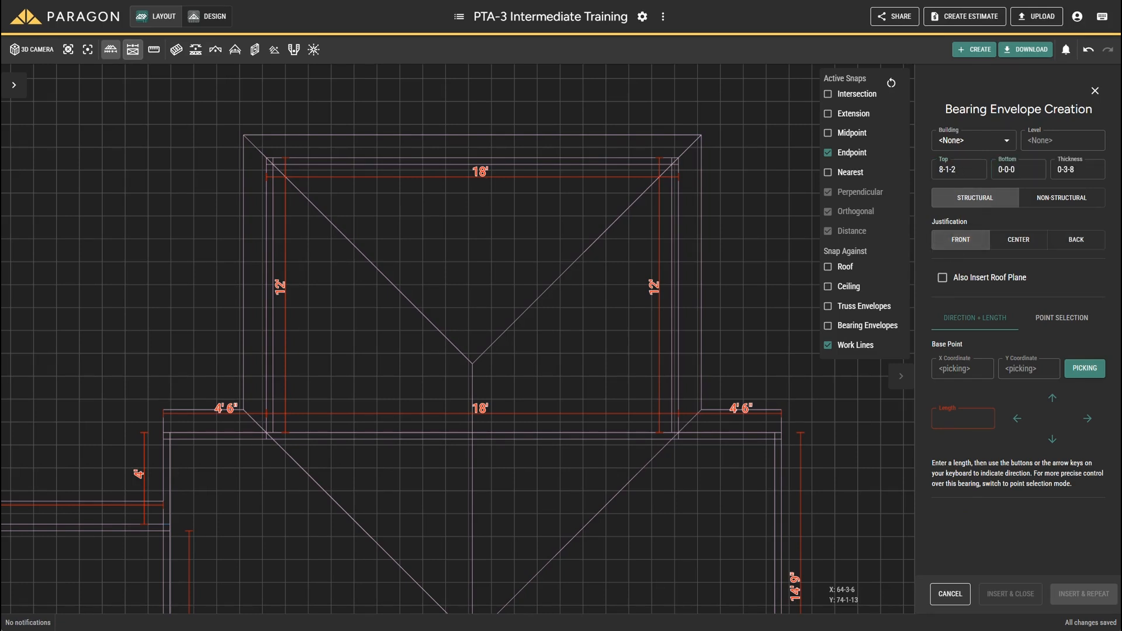
{"action": "left_click", "coordinate": [1063, 319]}
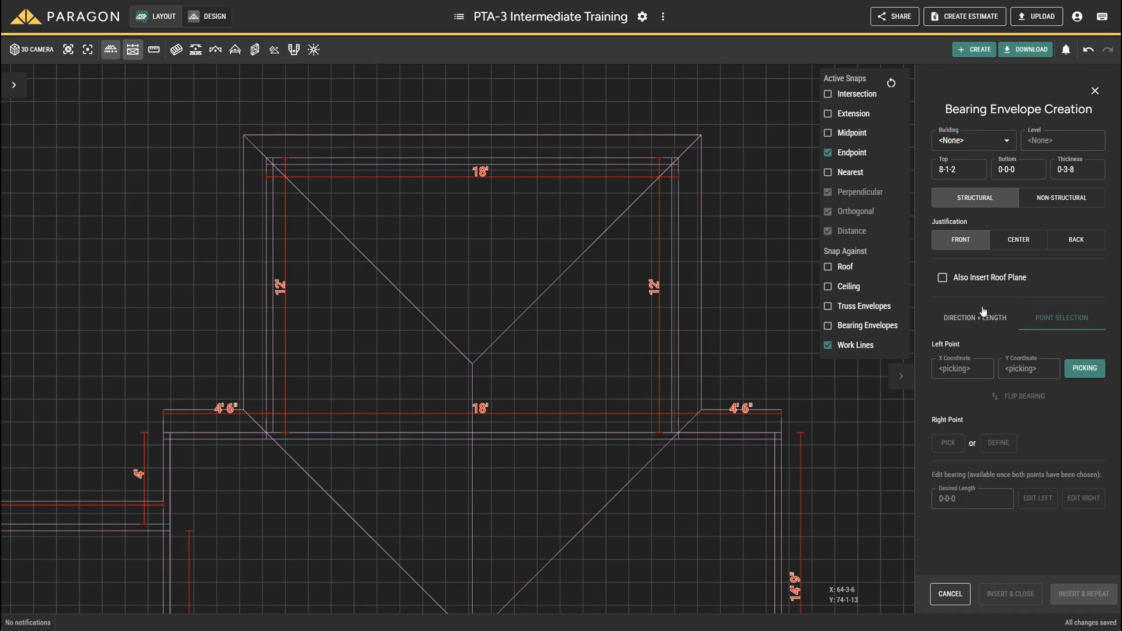
{"action": "scroll", "coordinate": [268, 159], "scroll_direction": "up", "scroll_amount": 5}
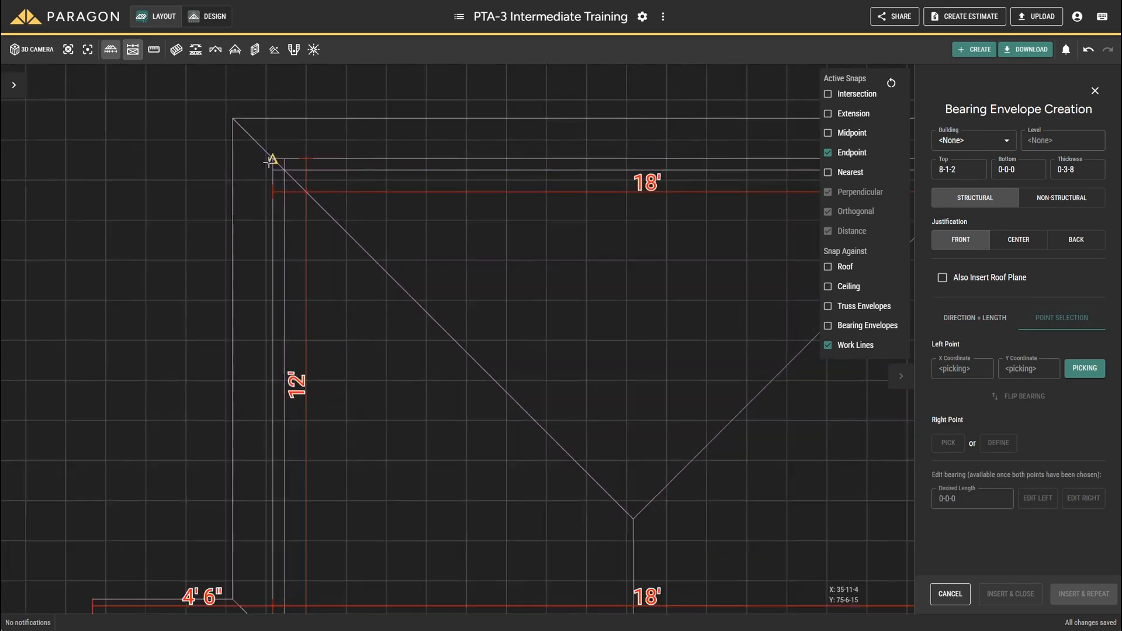
{"action": "left_click", "coordinate": [272, 172]}
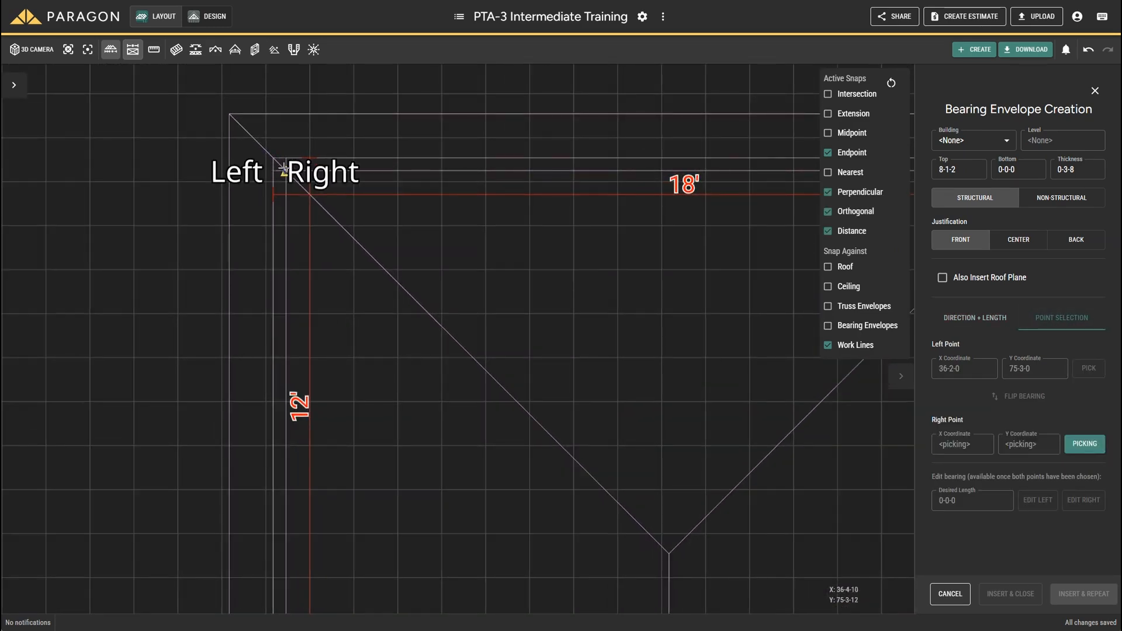
{"action": "left_click", "coordinate": [310, 171]}
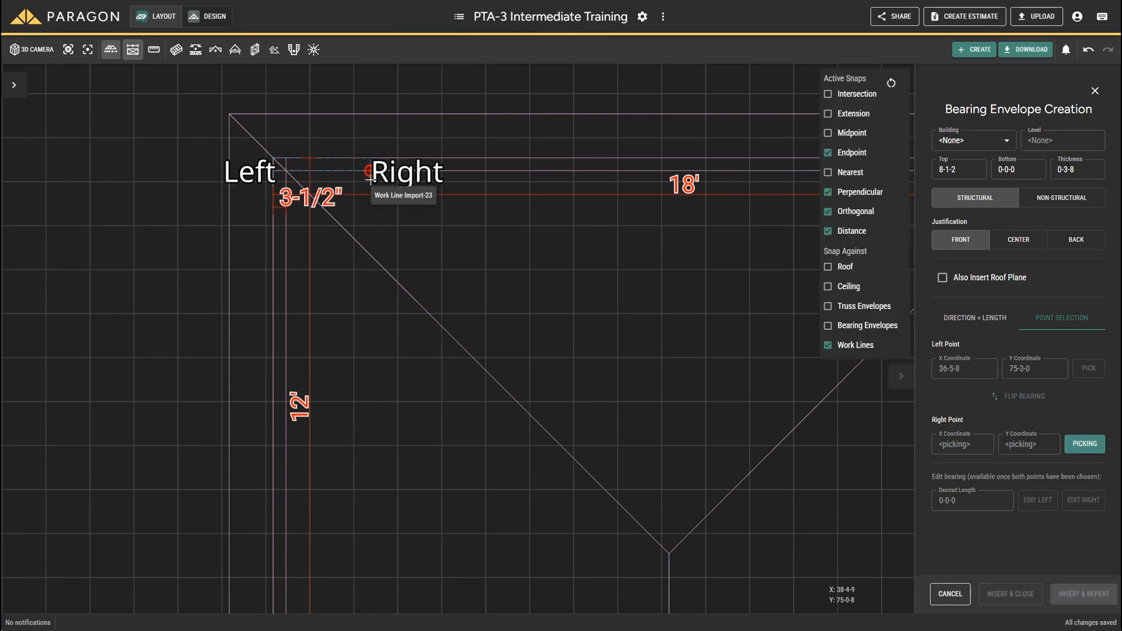
{"action": "key", "text": "Escape"}
Add a matching 3-1/2" bearing post by point selection at the rear projection's outer right corner.
{"action": "left_click_drag", "start_coordinate": [693, 247], "coordinate": [231, 304]}
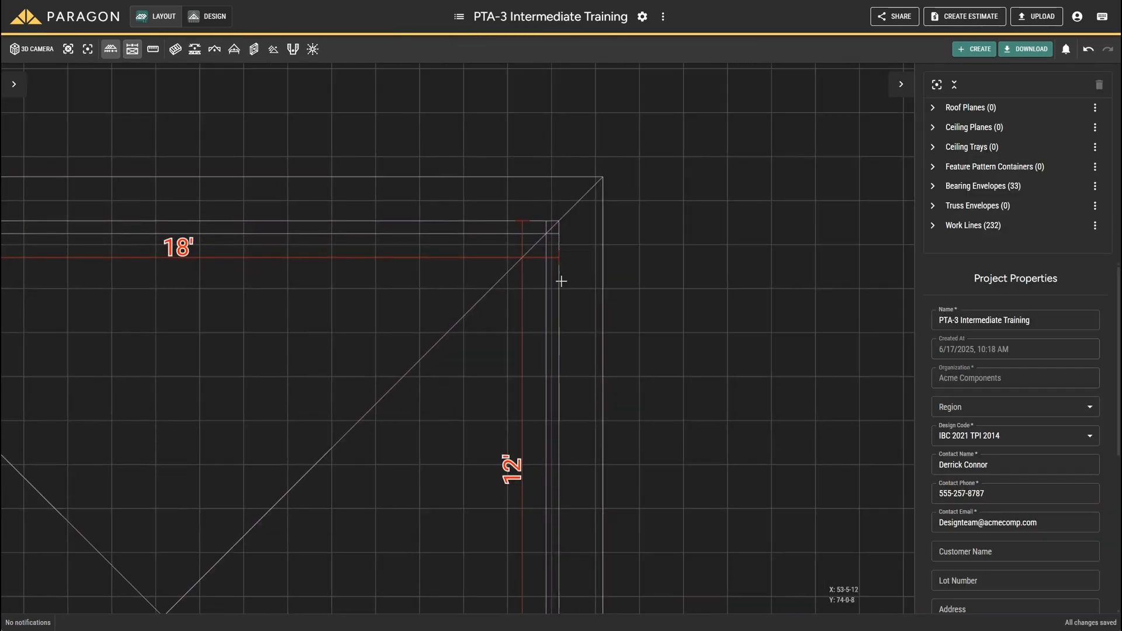
{"action": "right_click", "coordinate": [675, 252]}
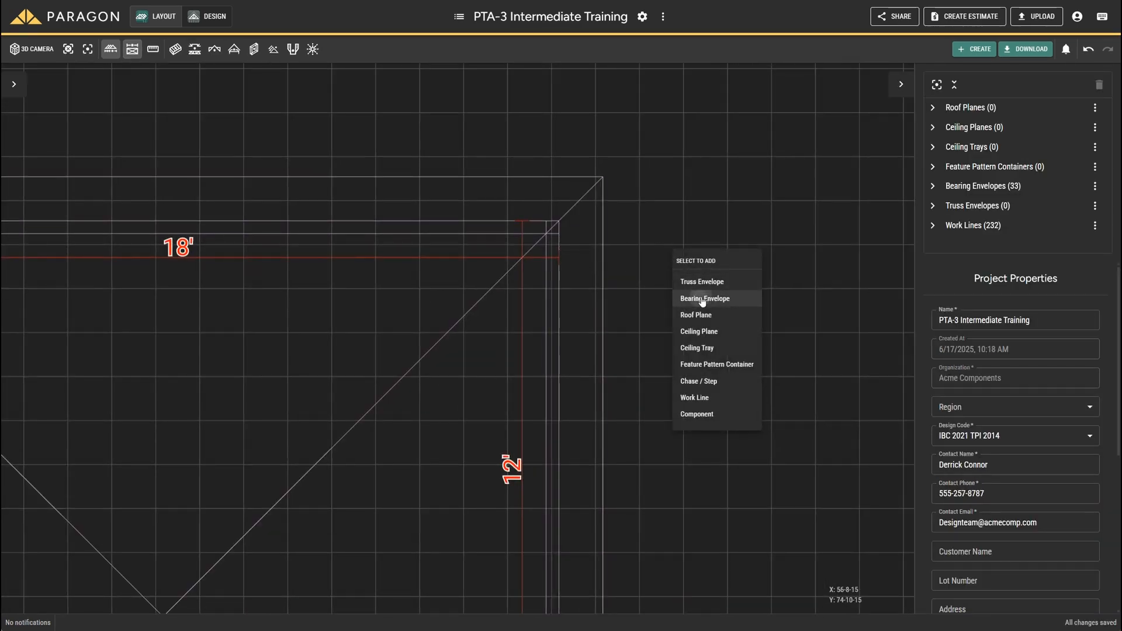
{"action": "left_click", "coordinate": [705, 298]}
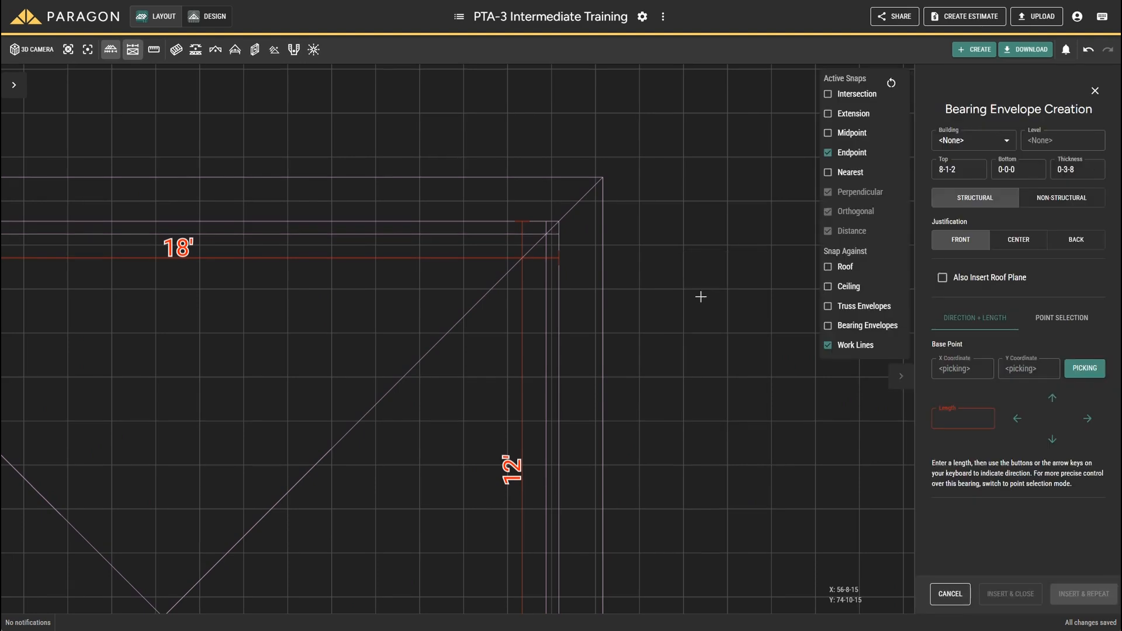
{"action": "left_click", "coordinate": [546, 234]}
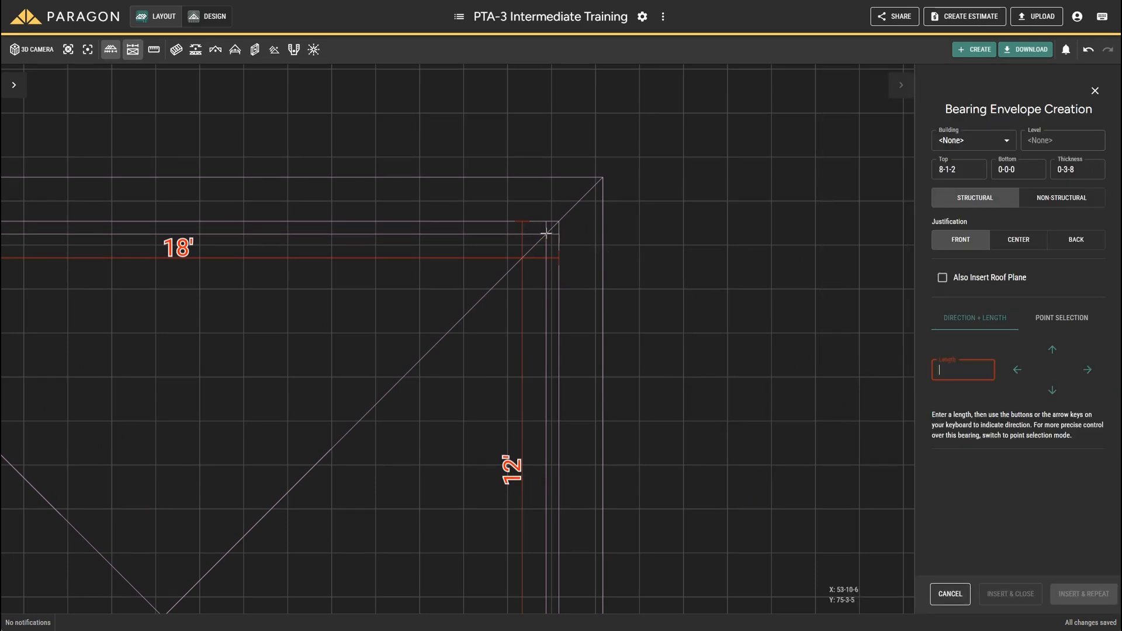
{"action": "left_click", "coordinate": [1056, 318]}
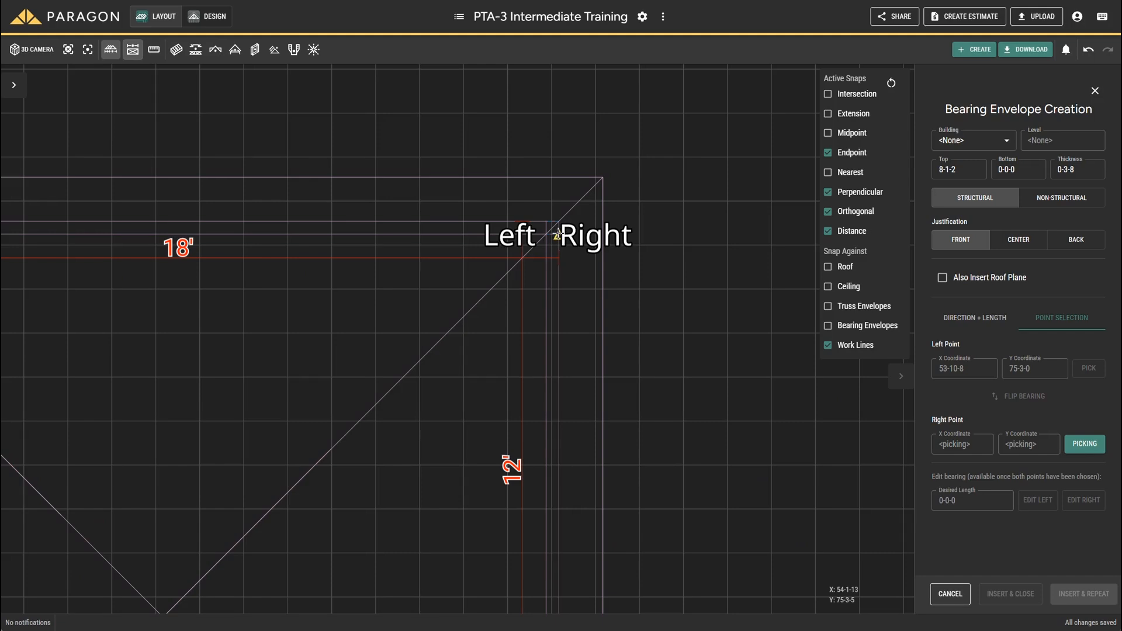
{"action": "left_click", "coordinate": [558, 234]}
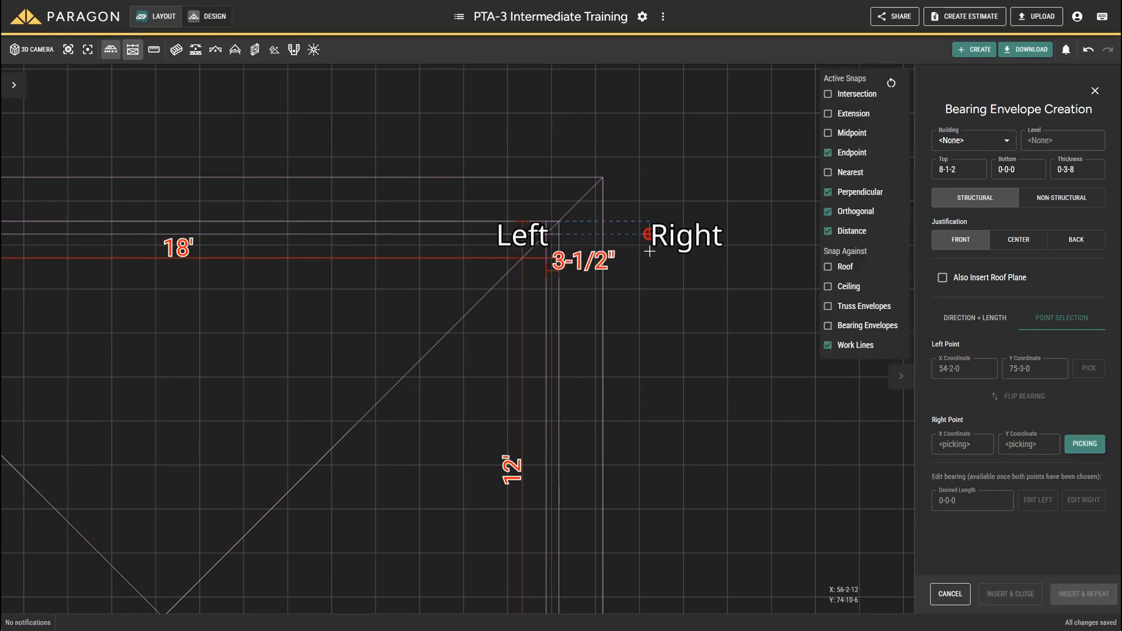
{"action": "key", "text": "Escape"}
Examine the rear projection's beams and posts from several sides in 3D, and return to a plan view of the whole house.
{"action": "scroll", "coordinate": [650, 251], "scroll_direction": "down", "scroll_amount": 5}
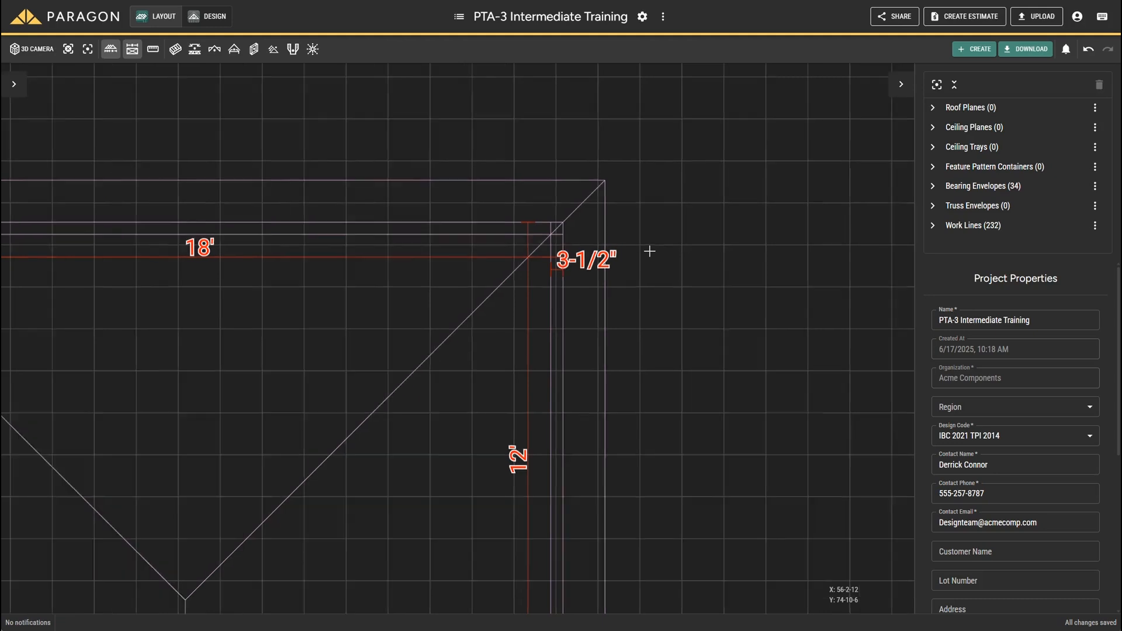
{"action": "scroll", "coordinate": [650, 251], "scroll_direction": "down", "scroll_amount": 3}
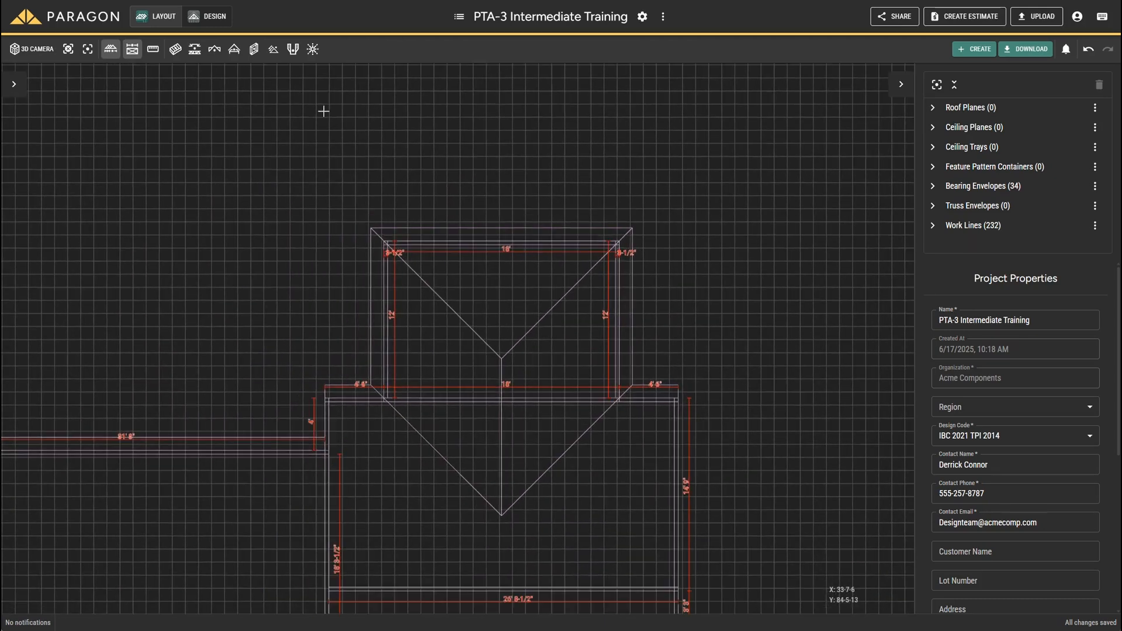
{"action": "left_click", "coordinate": [32, 50]}
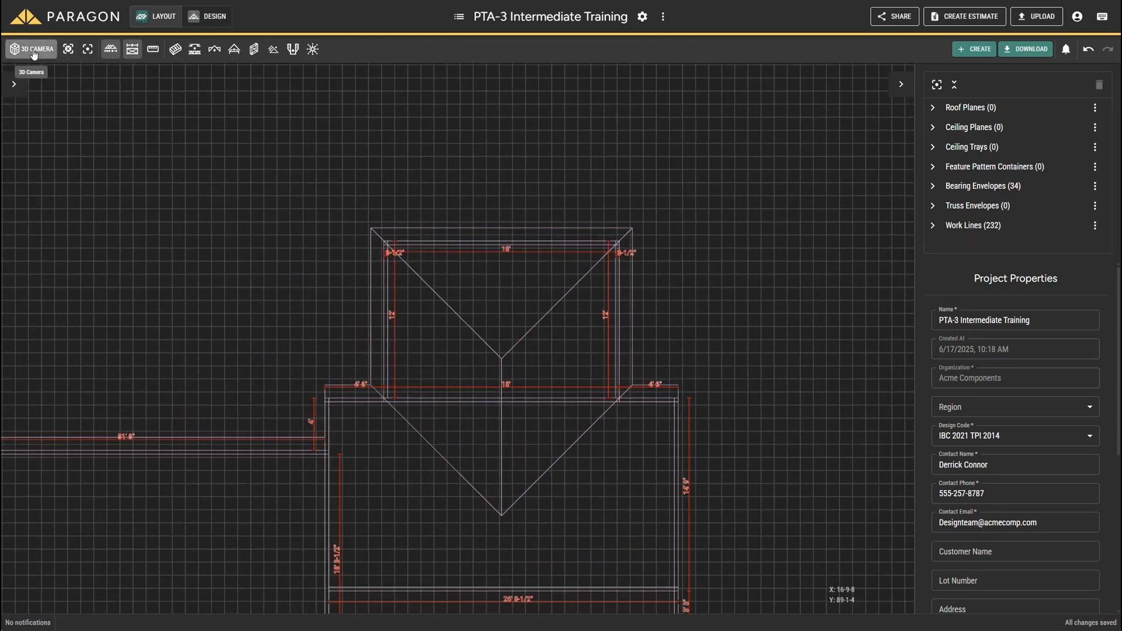
{"action": "middle_click_drag", "start_coordinate": [454, 210], "coordinate": [437, 245]}
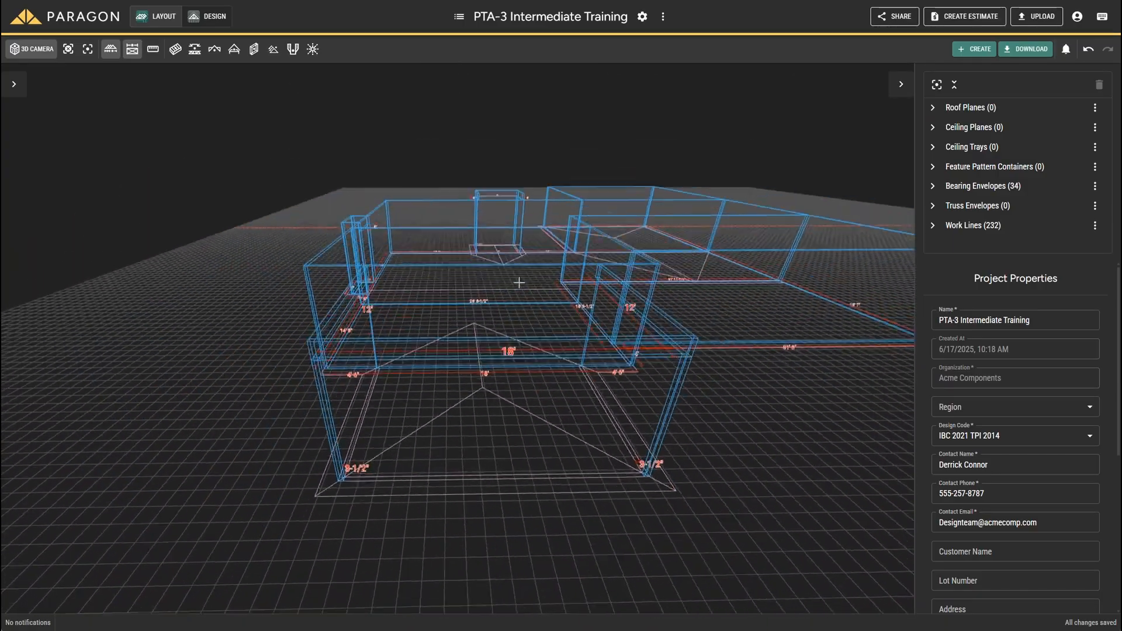
{"action": "middle_click_drag", "start_coordinate": [519, 283], "coordinate": [478, 291]}
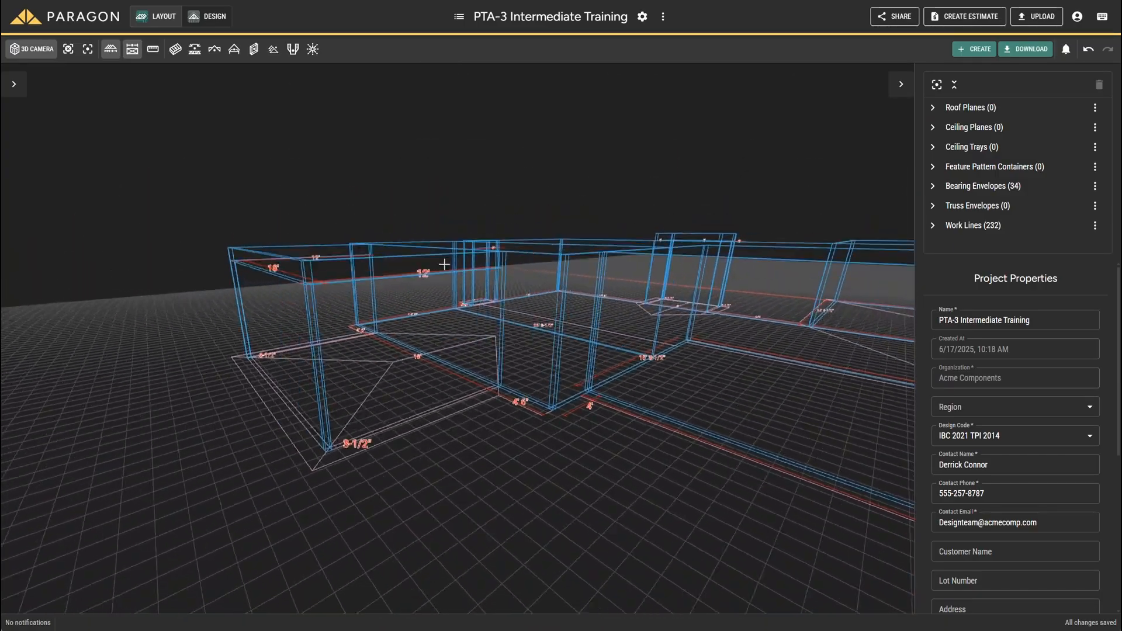
{"action": "middle_click_drag", "start_coordinate": [498, 275], "coordinate": [582, 266]}
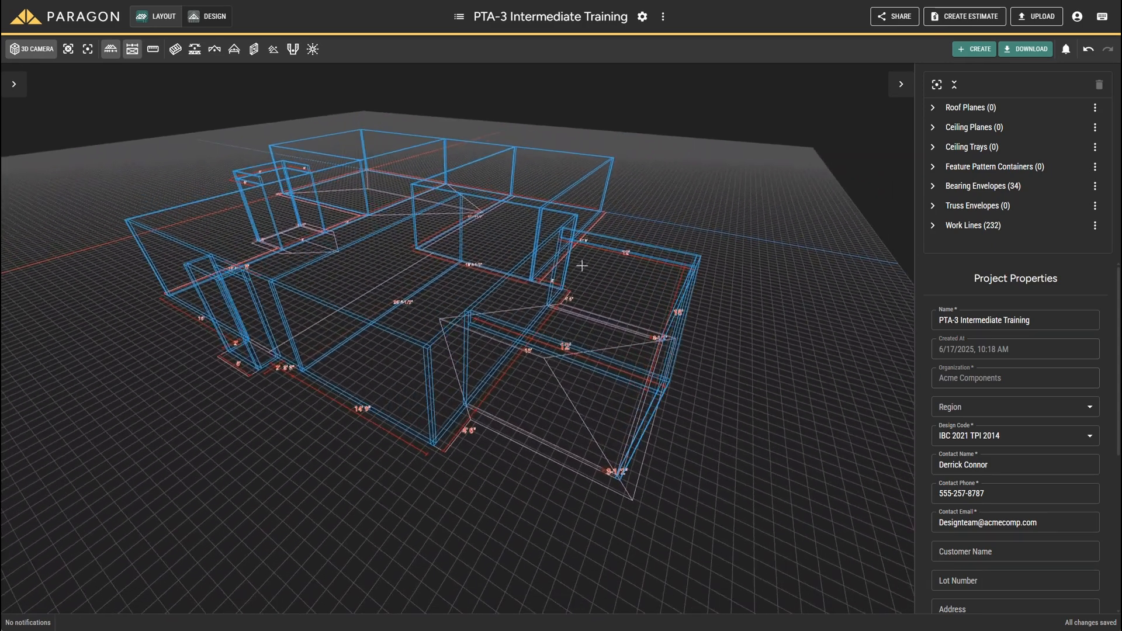
{"action": "left_click", "coordinate": [32, 48]}
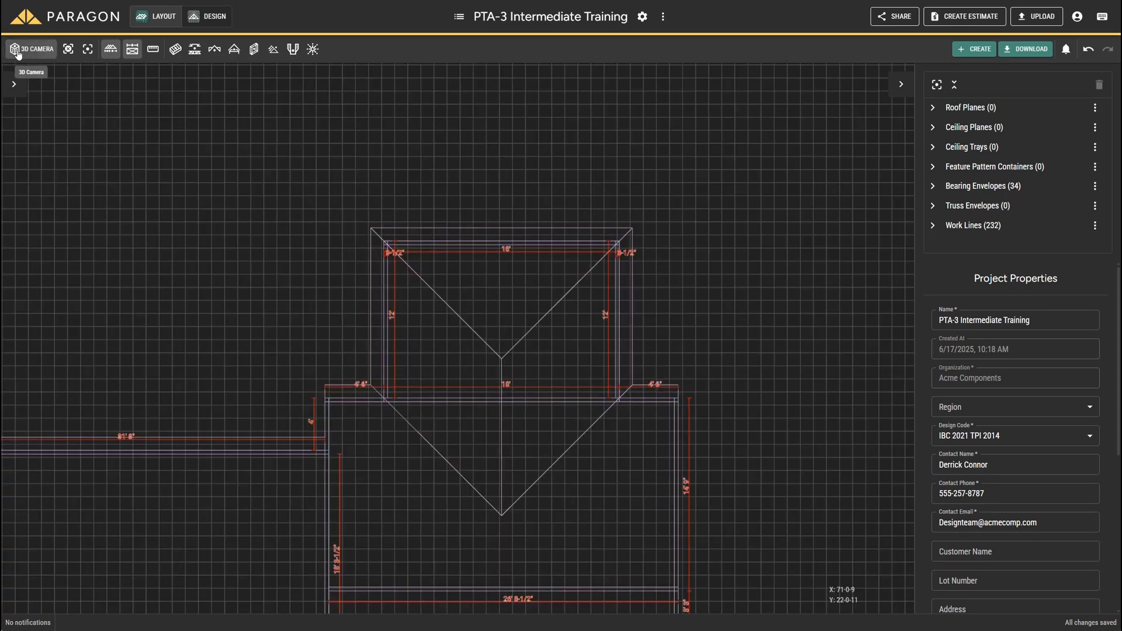
{"action": "scroll", "coordinate": [459, 281], "scroll_direction": "down", "scroll_amount": 5}
{"action": "middle_click_drag", "start_coordinate": [466, 340], "coordinate": [566, 152]}
{"action": "scroll", "coordinate": [560, 231], "scroll_direction": "down", "scroll_amount": 1}
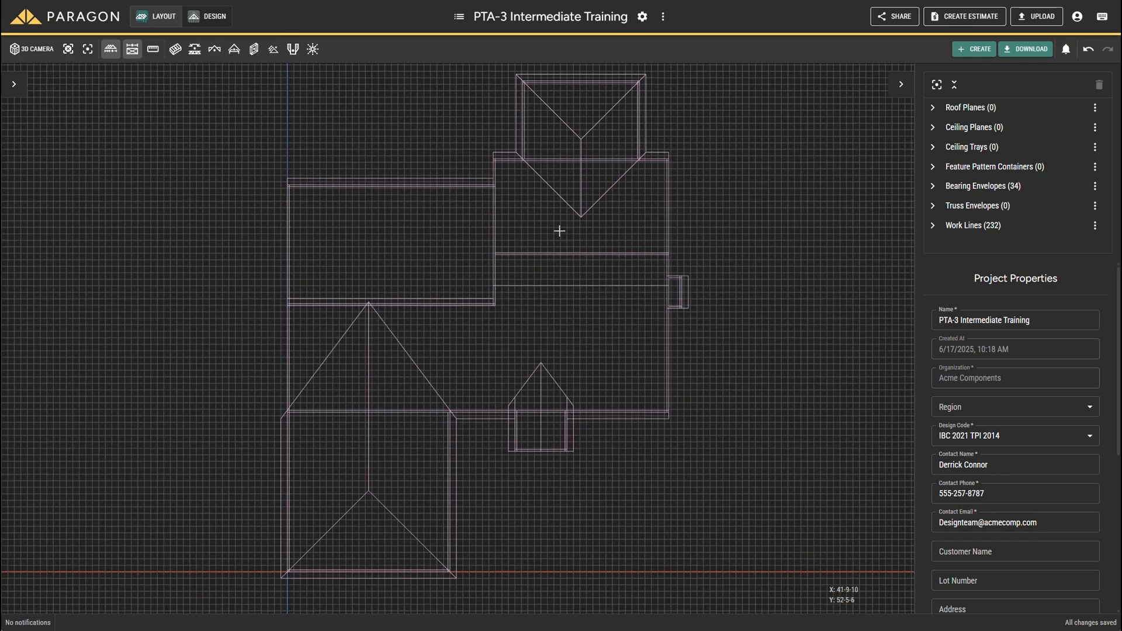